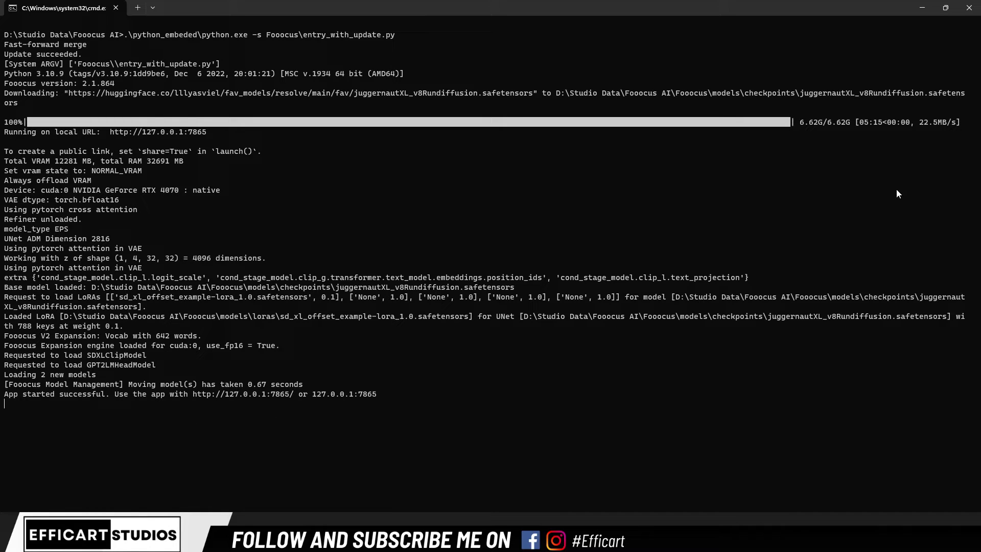
Generate images from a prompt describing a realistic photograph of an Indian Princess riding a horse in a desert, dirt cloud, Mythological environment, night scene with full moon.
click(922, 9)
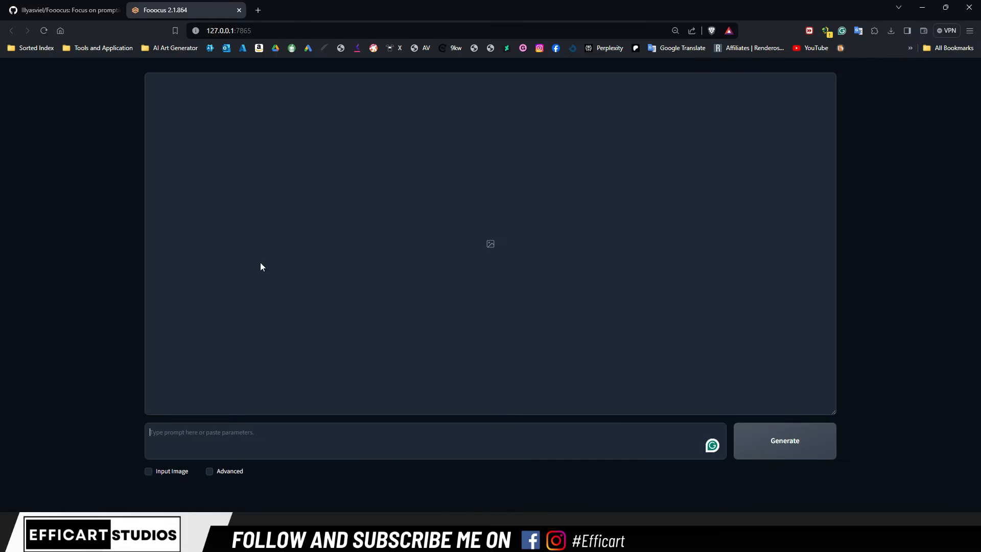
click(179, 440)
click(258, 441)
click(223, 439)
text(An)
key(BackSpace)
key(BackSpace)
text(Re)
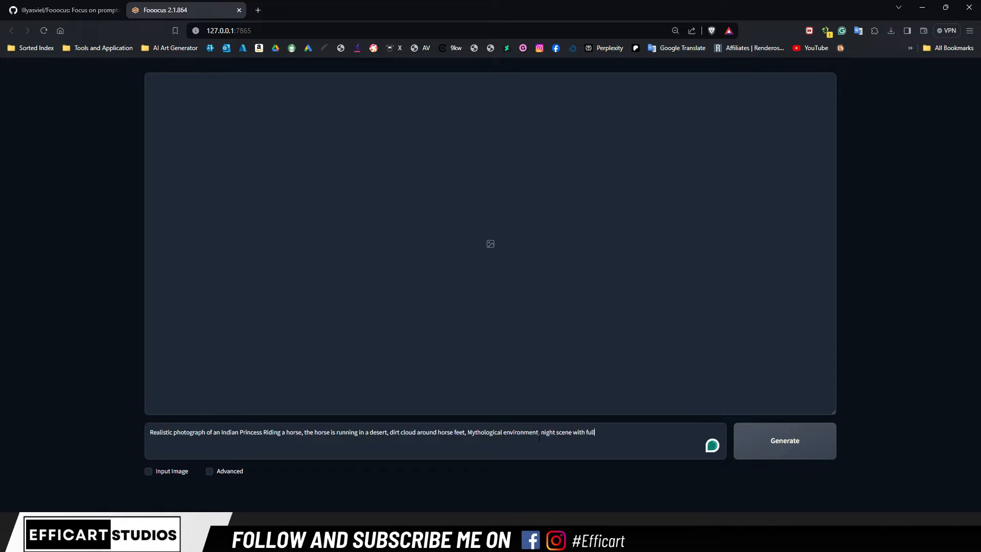
text(moon)
click(794, 444)
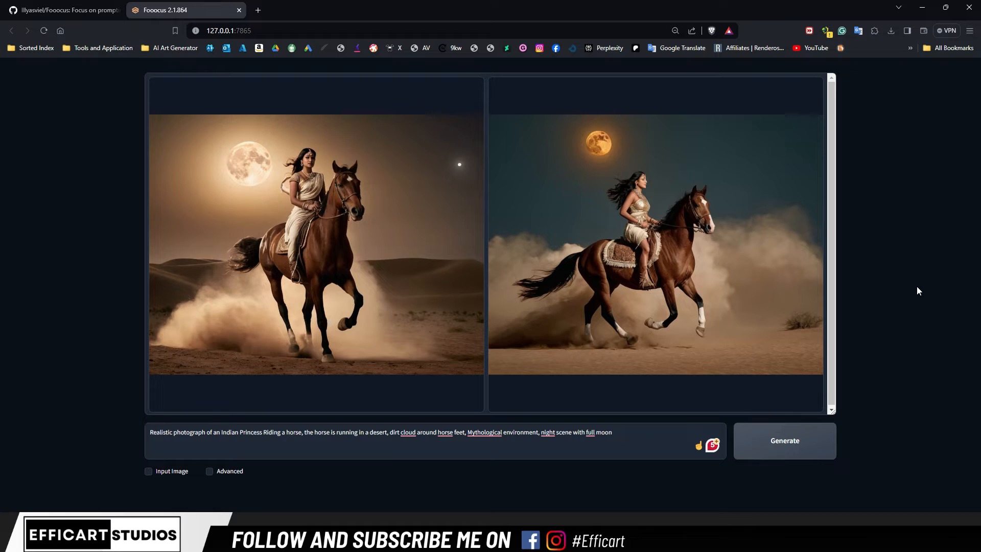
Inspect both generated horse-riding images at full size and close the enlarged view again.
click(312, 216)
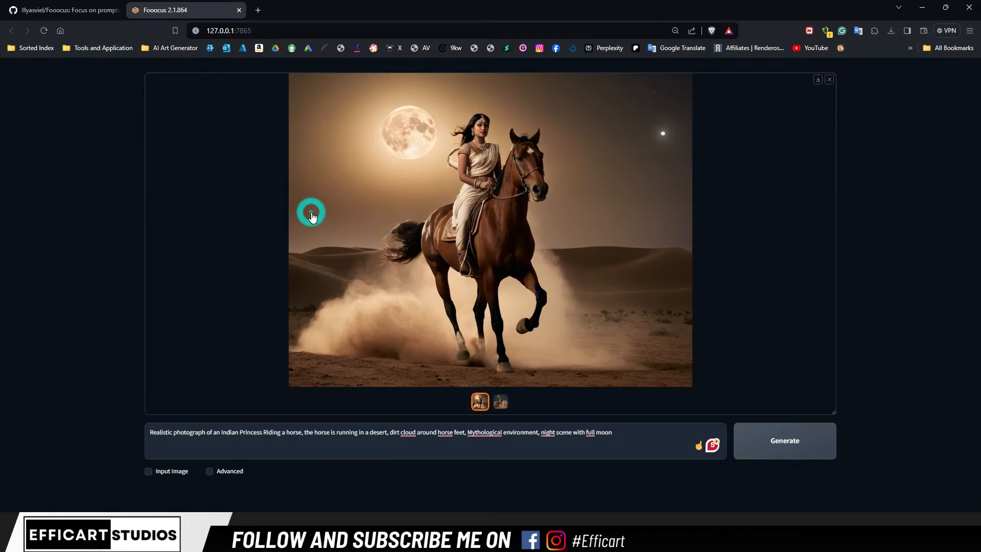
click(498, 228)
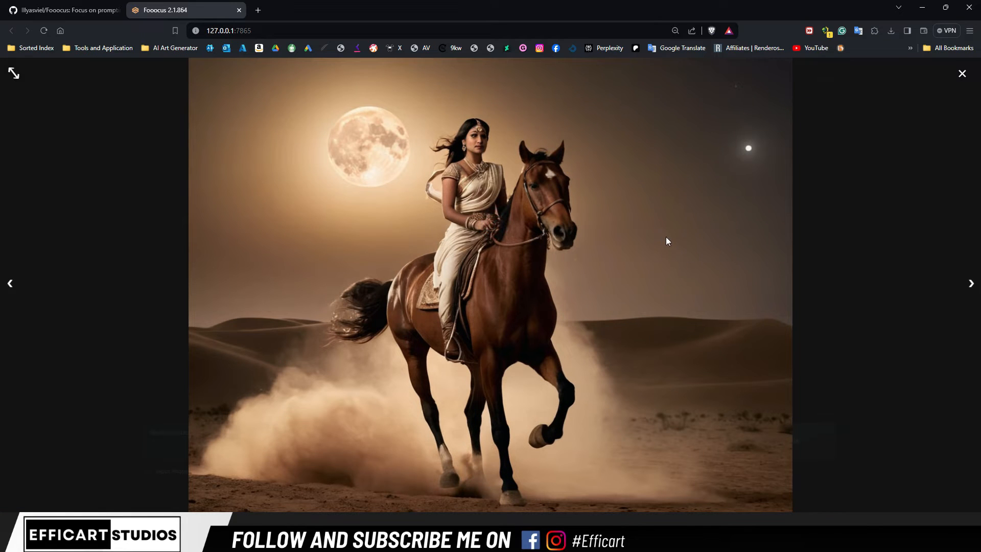
click(961, 74)
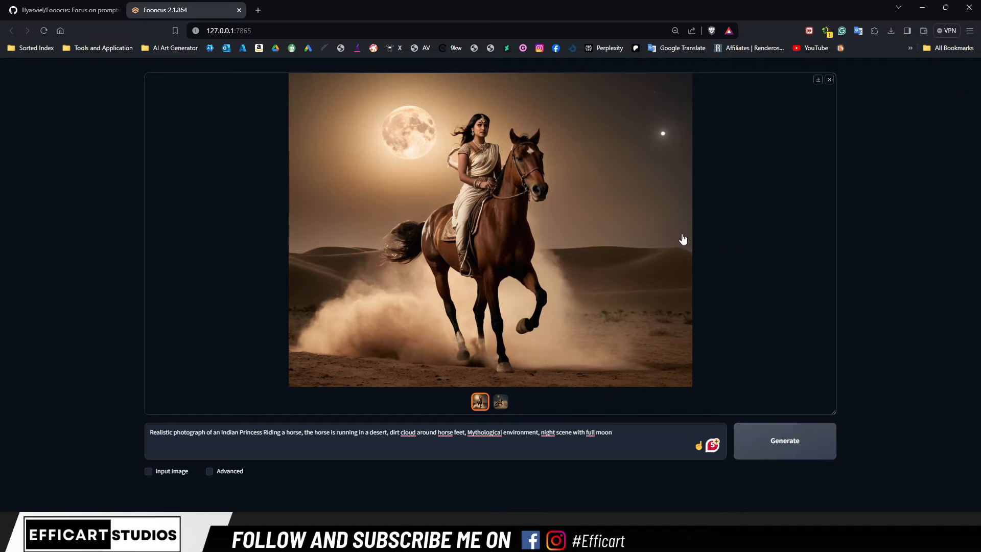
click(501, 402)
click(557, 178)
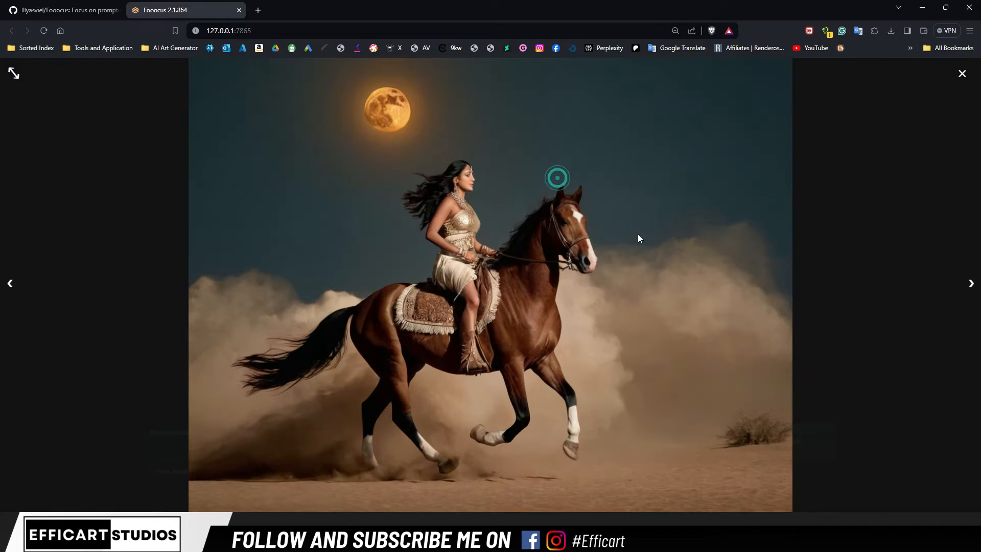
click(962, 74)
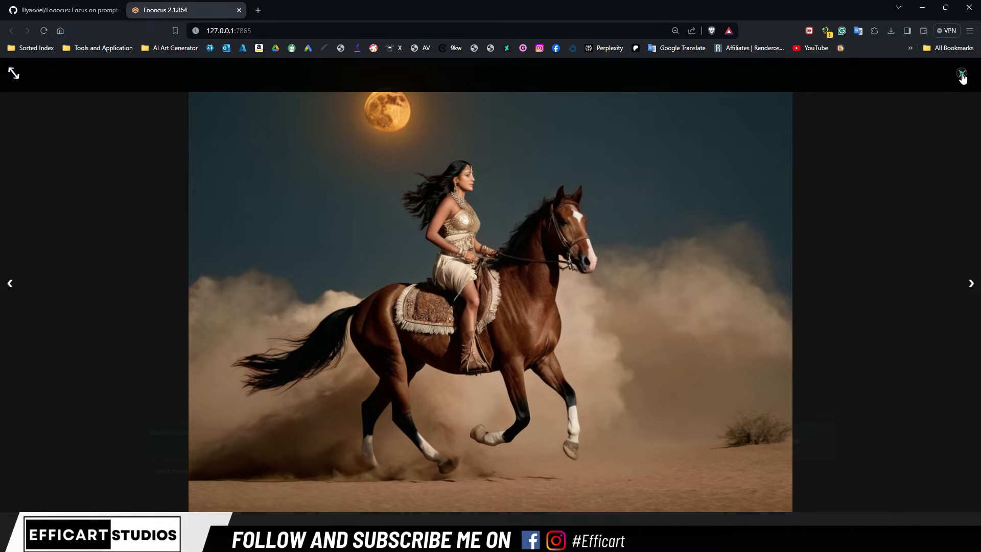
click(962, 76)
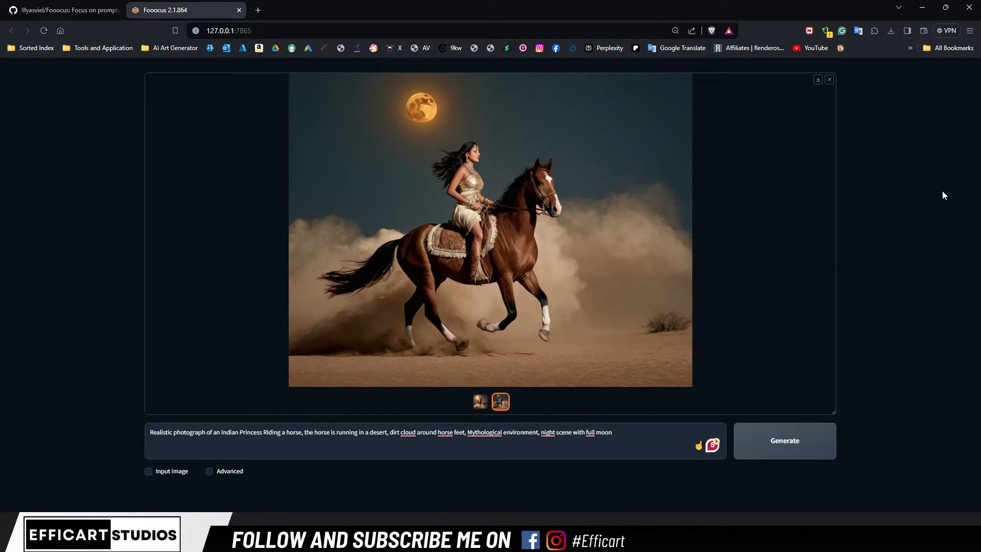
In the advanced options, choose Quality performance and enable the Fooocus Cinematic style.
click(210, 471)
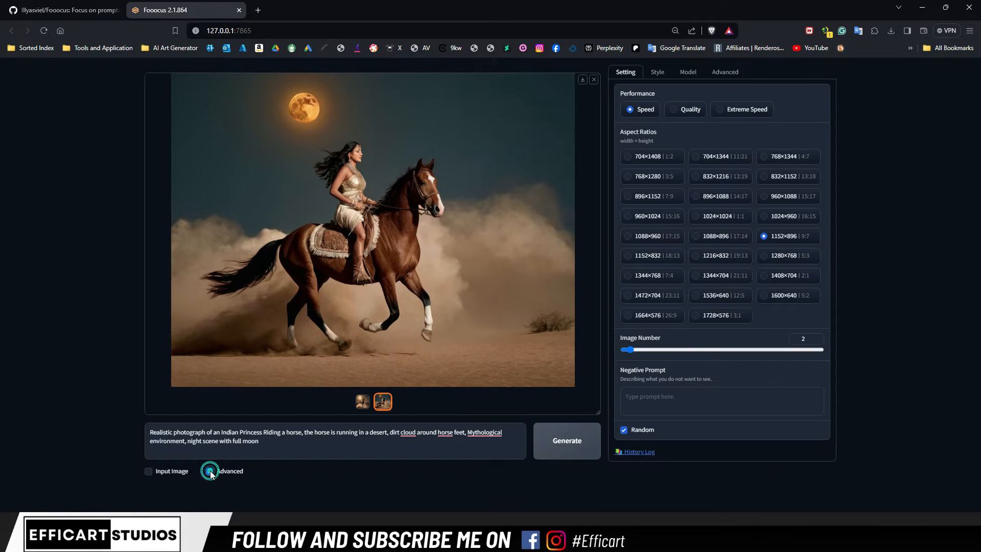
click(673, 110)
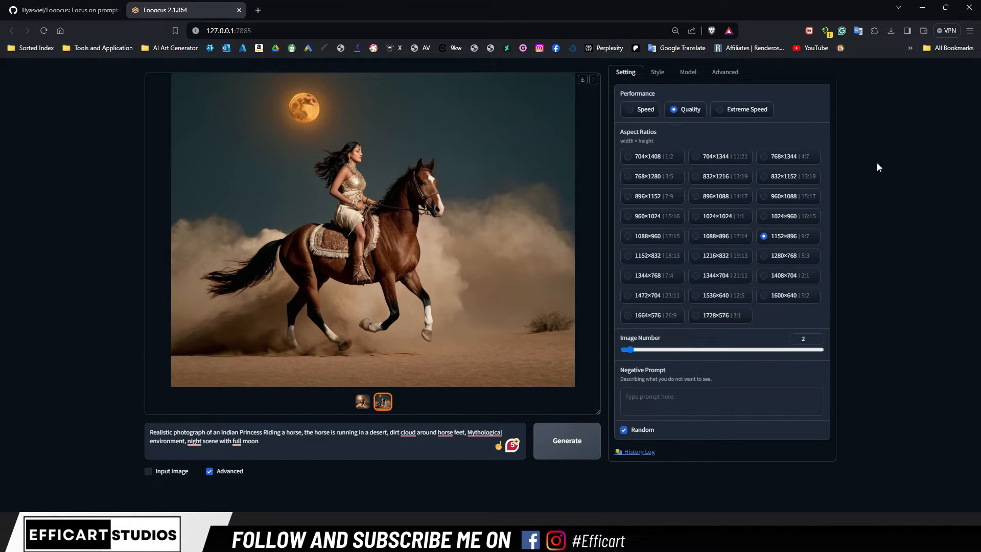
click(659, 73)
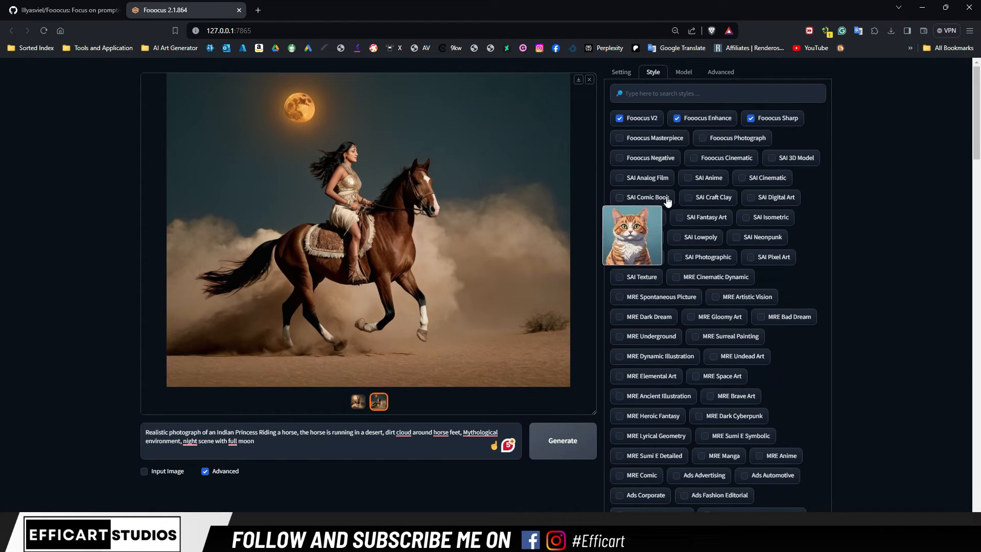
click(693, 158)
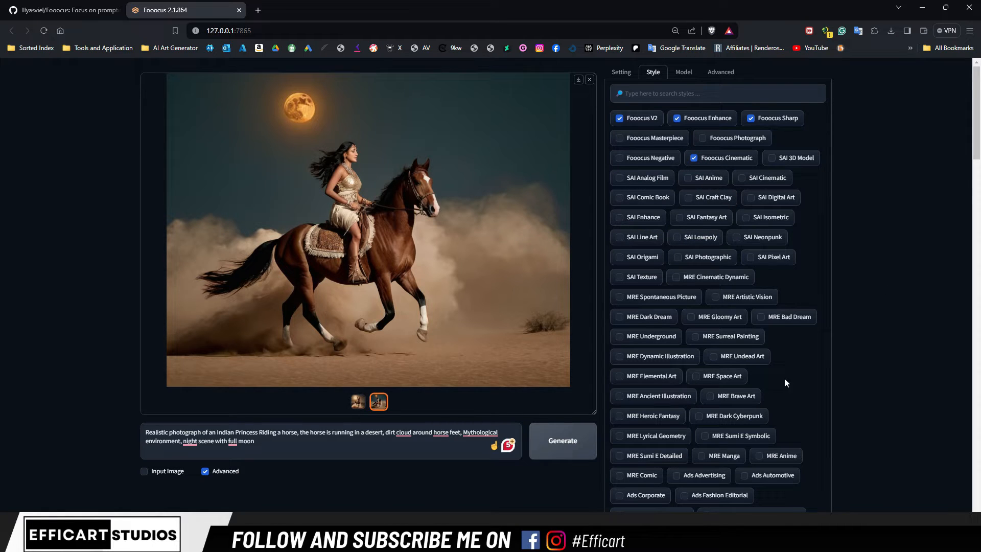
Look through the available base models and the choices for LoRA 2 in the model settings.
click(684, 72)
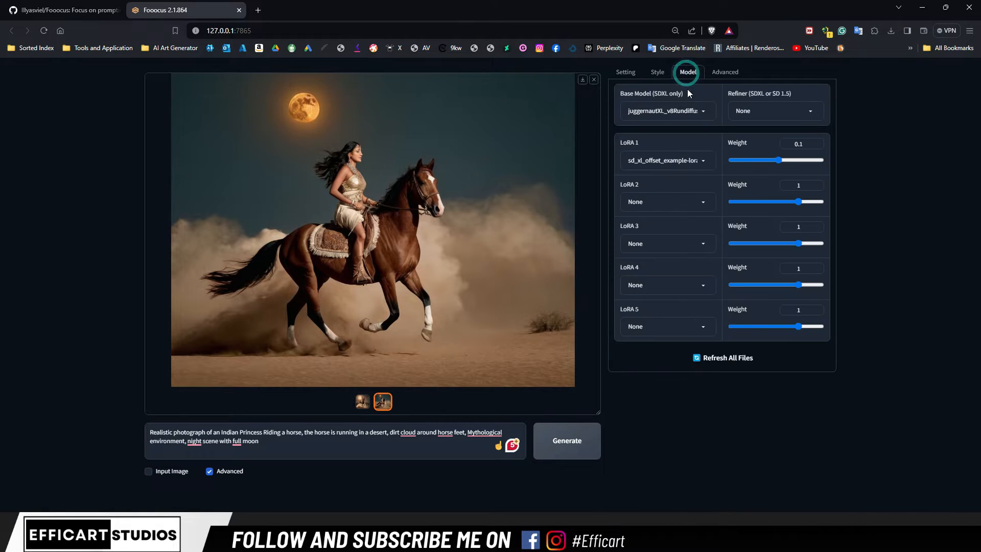
click(707, 112)
click(702, 203)
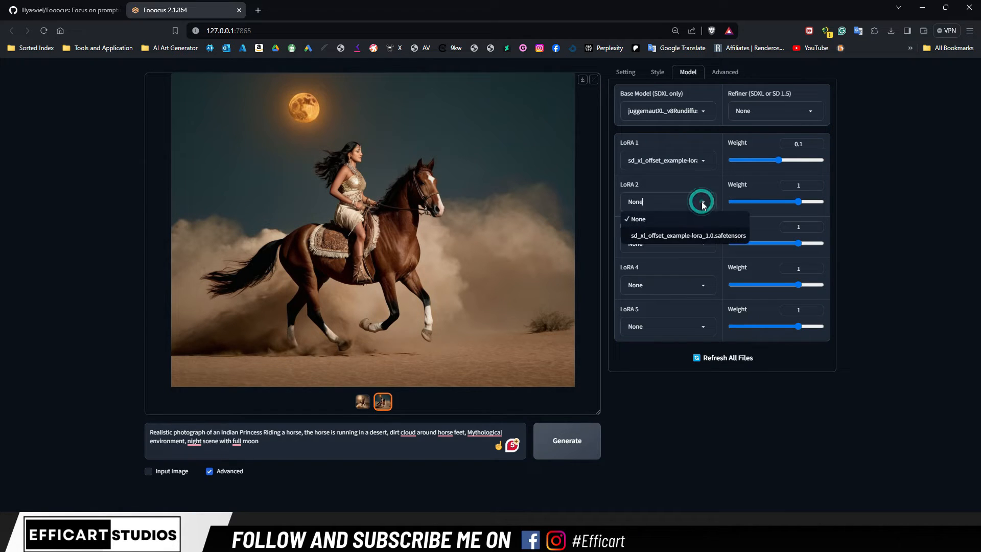
click(900, 200)
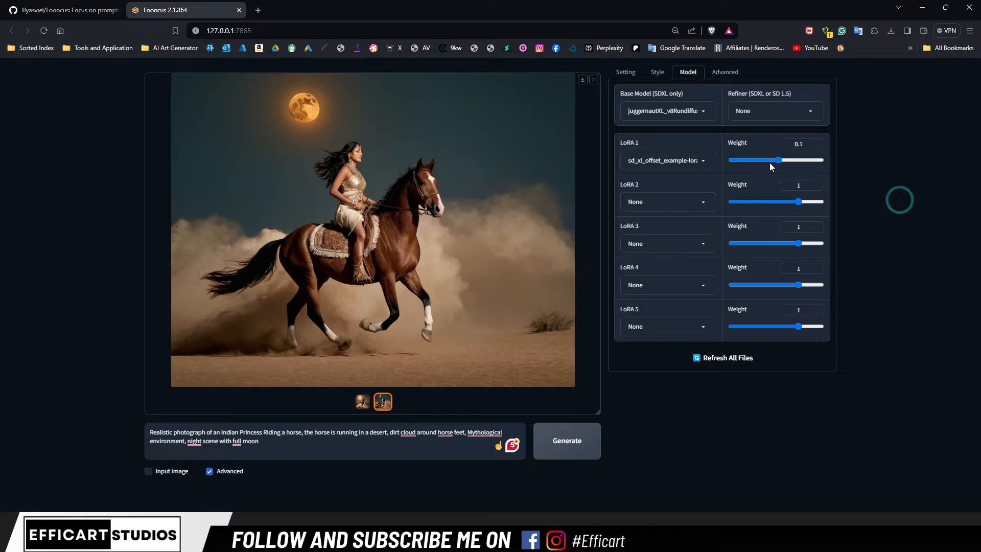
Edit the weight of LoRA 1, entering 8 as its decimal digit.
click(817, 143)
click(816, 143)
drag(805, 143, 798, 143)
click(803, 144)
text(8)
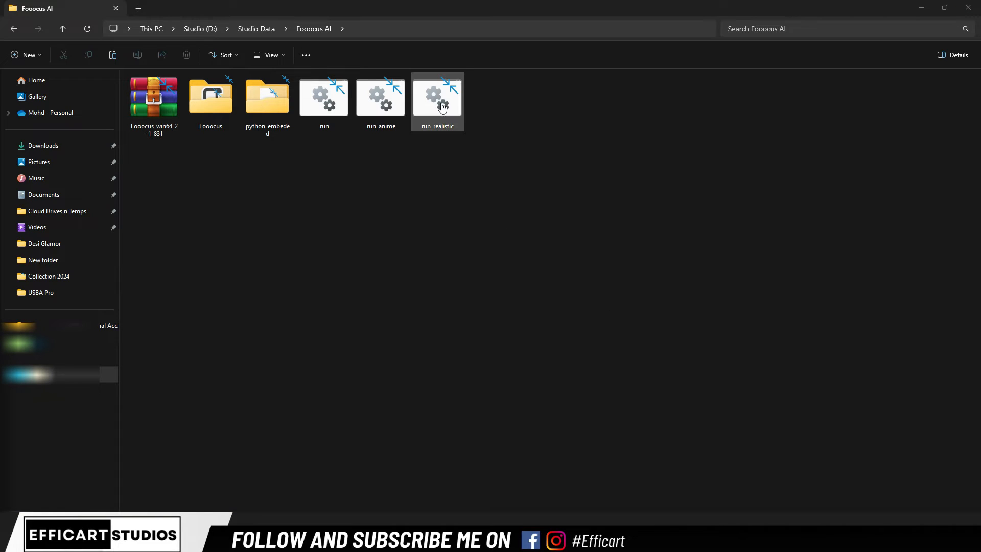
Launch run_realistic from the Fooocus AI folder and switch to its web interface after the realistic models have downloaded.
double_click(442, 107)
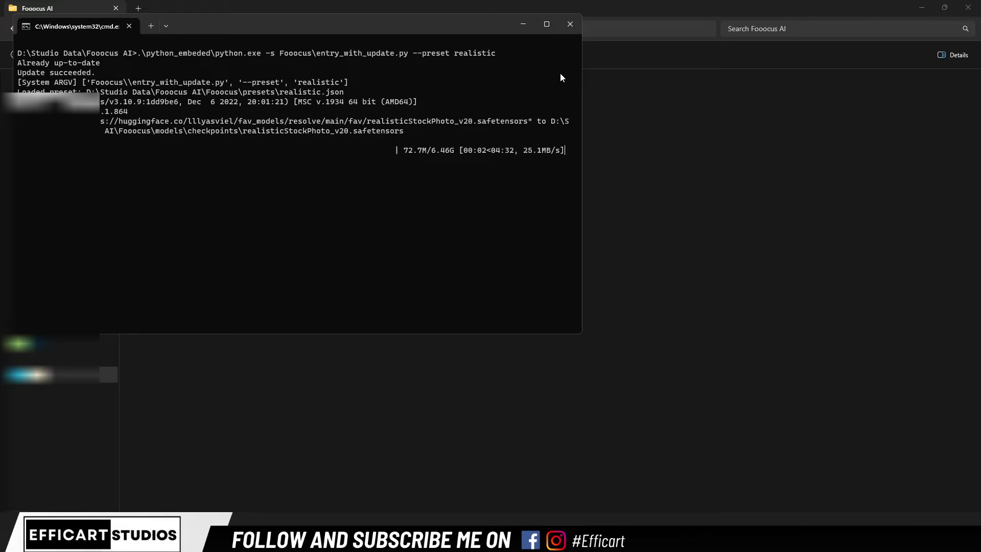
click(546, 24)
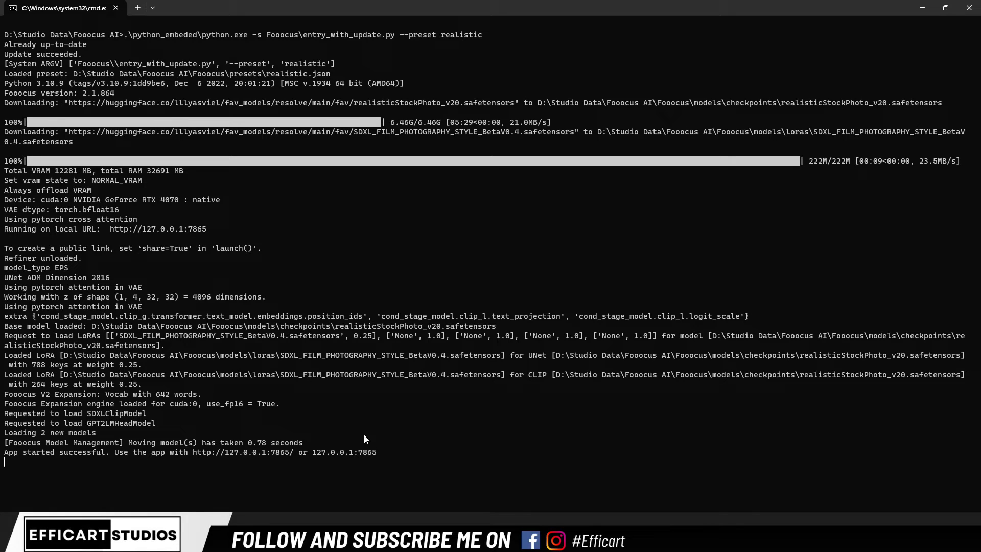
click(921, 8)
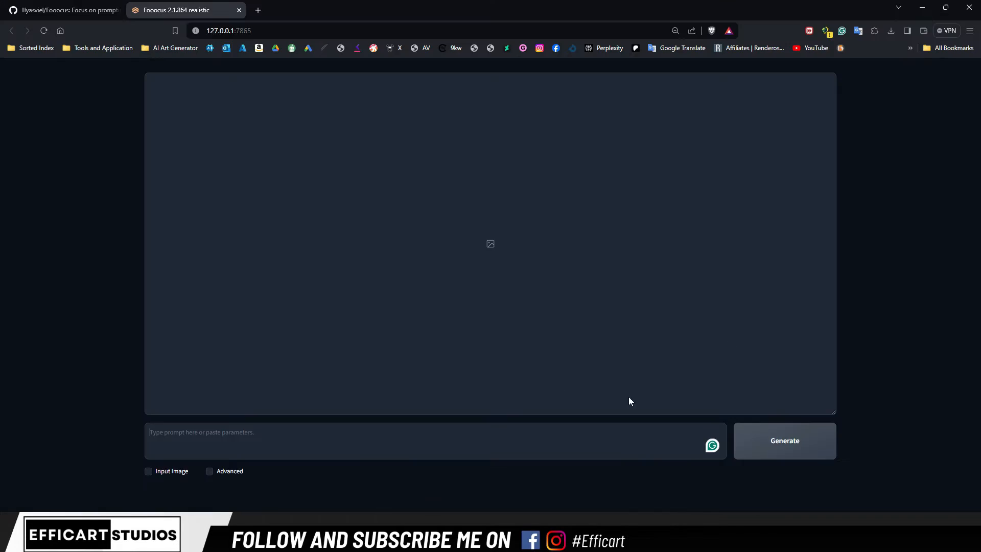
right_click(259, 434)
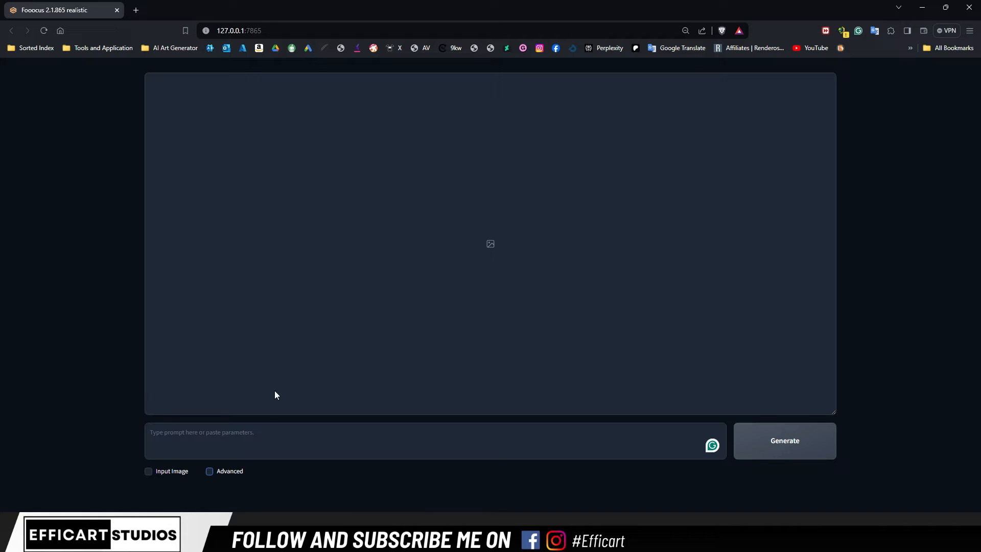
Show the advanced options, check the base model choices and set the LoRA 1 weight to 0.8.
click(210, 472)
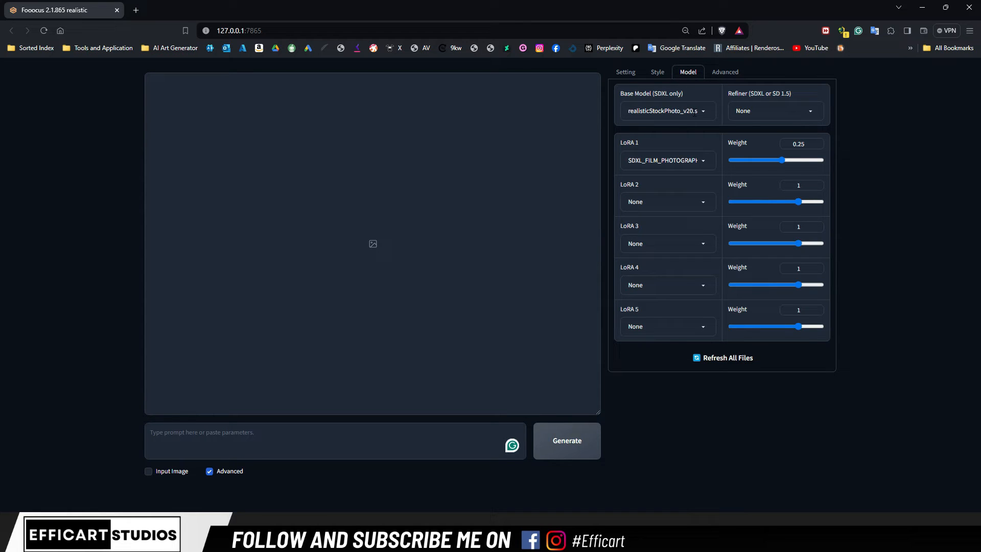
click(706, 111)
click(900, 189)
click(798, 143)
click(798, 143)
text(0.8)
Set the Guidance Scale to 7 in the advanced generation parameters.
click(720, 73)
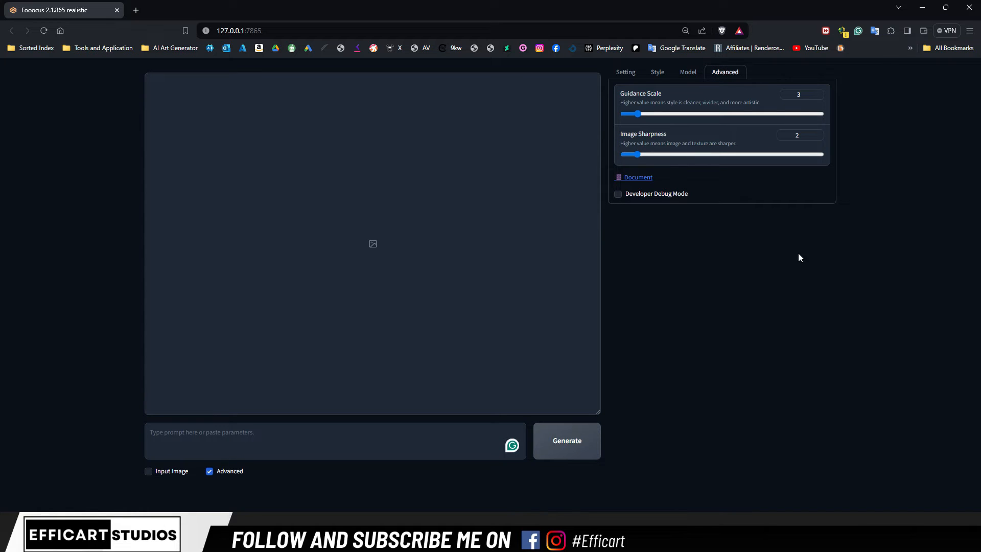
double_click(804, 94)
text(7)
Add the Photo Glamour and Fooocus Enhance styles to the selected styles.
click(657, 72)
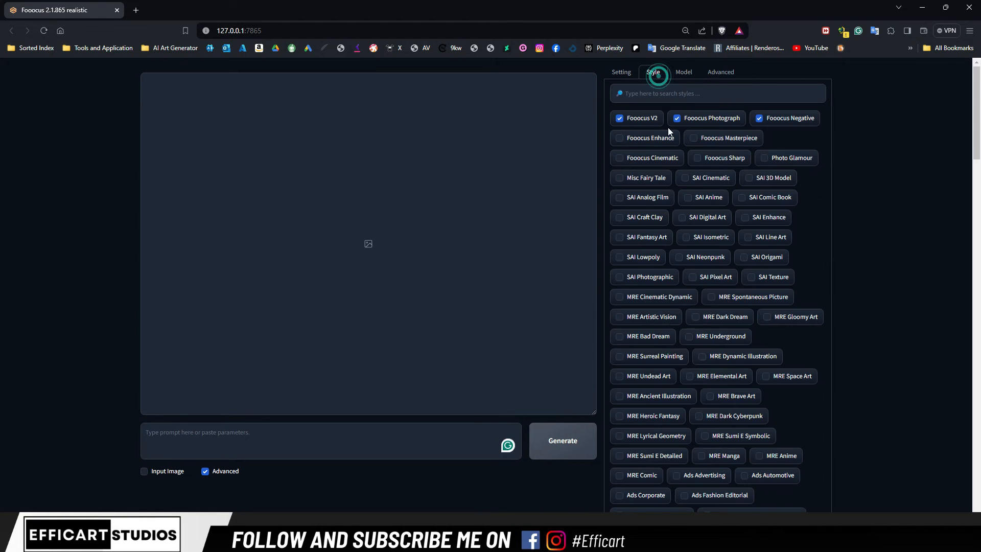
click(764, 158)
click(619, 138)
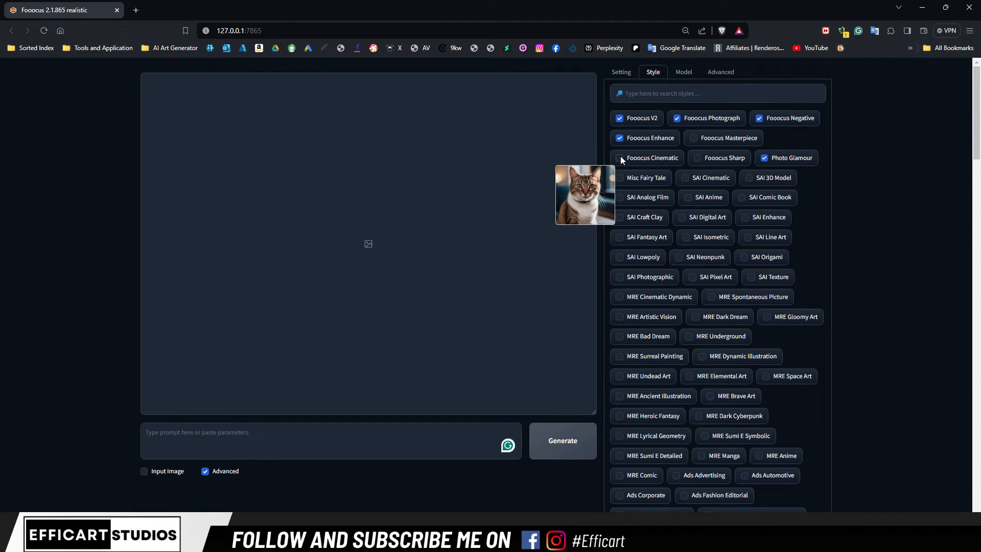
Set the image number to 1 and the aspect ratio to 768×1280, keeping the seed random after checking the manual seed option.
click(622, 72)
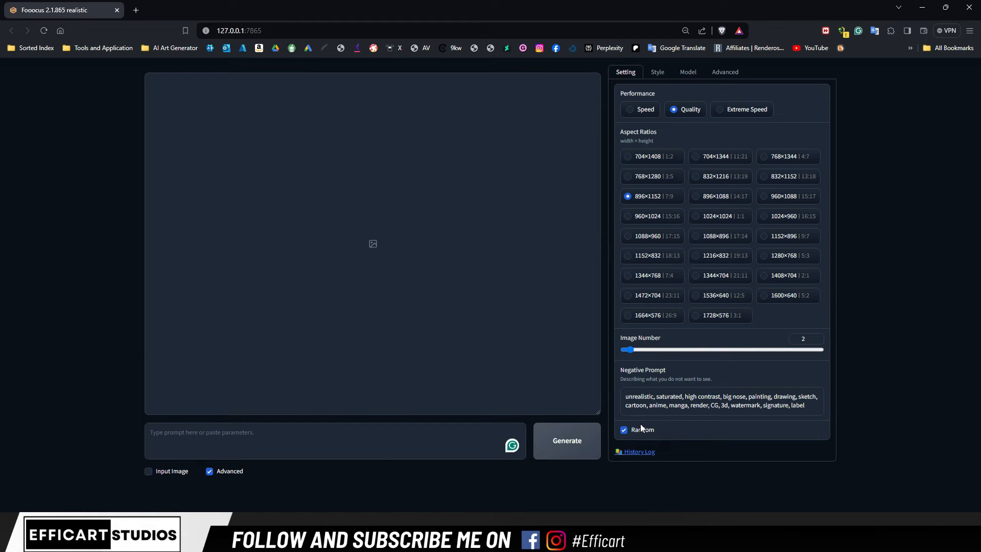
click(623, 431)
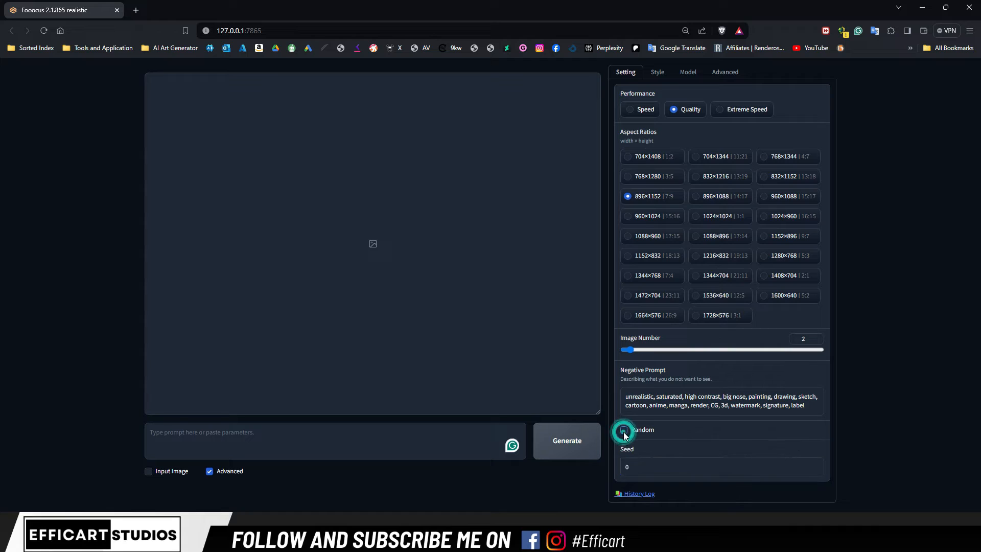
click(634, 471)
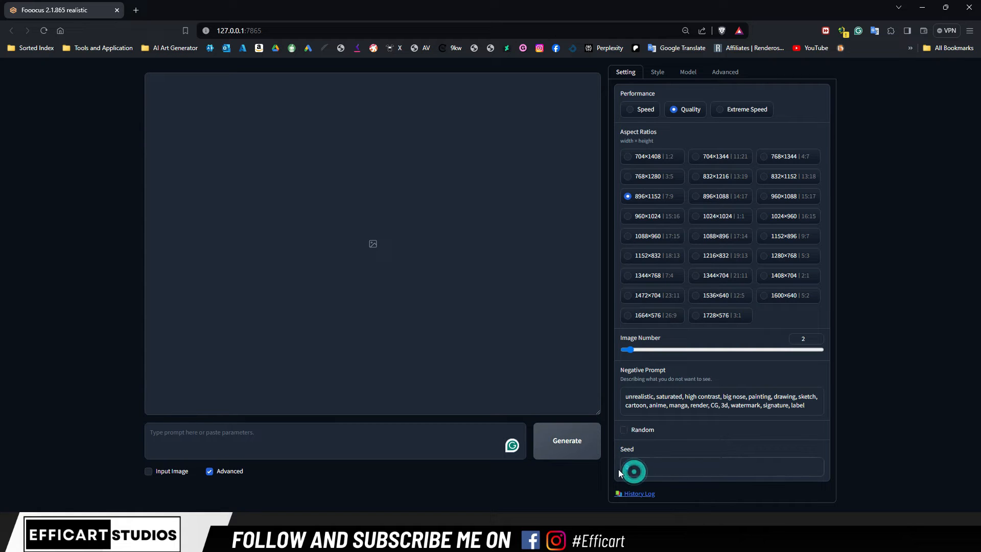
click(815, 341)
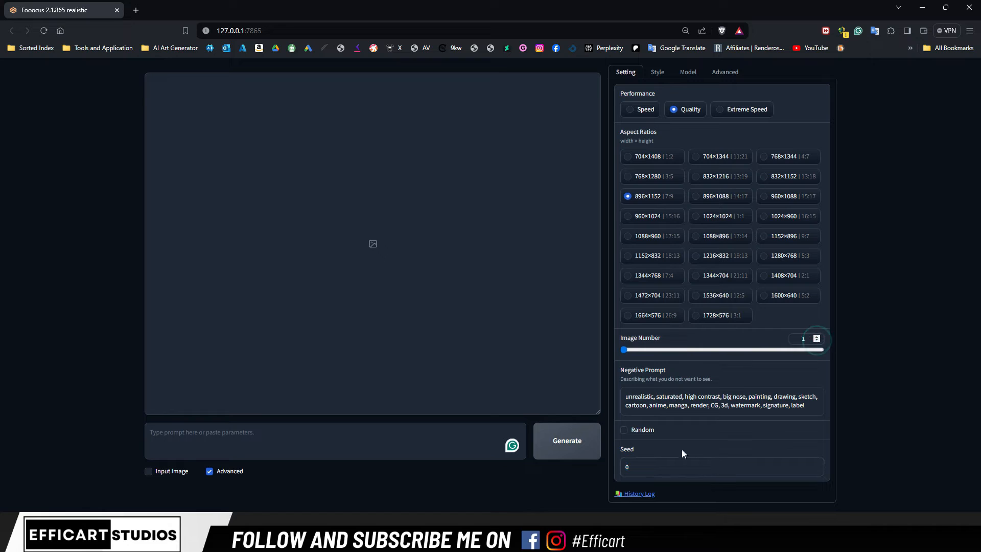
click(624, 432)
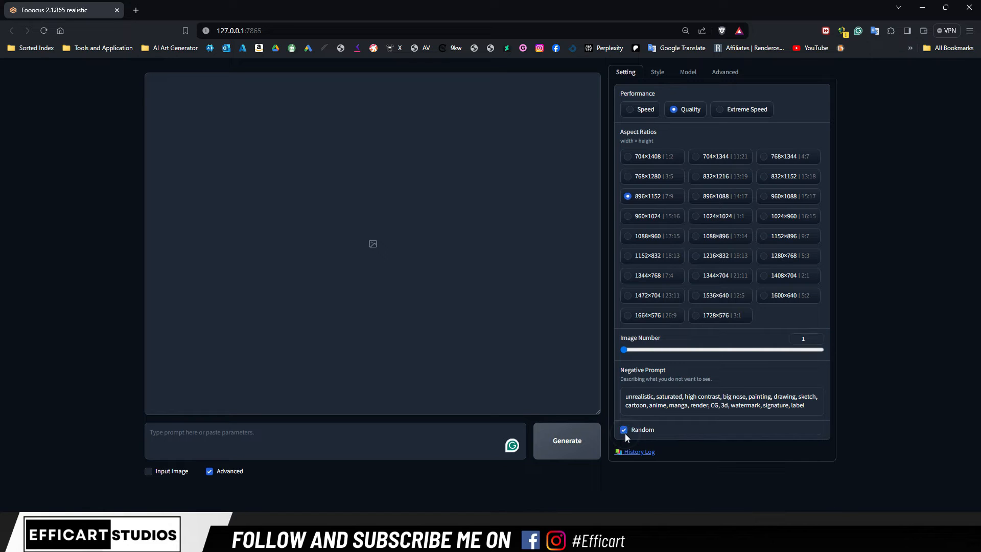
click(627, 177)
Switch to Notepad++ and copy the first "light painted woman, fantasy art" prompt from Realistic Vision V4 Prompts.txt.
click(332, 539)
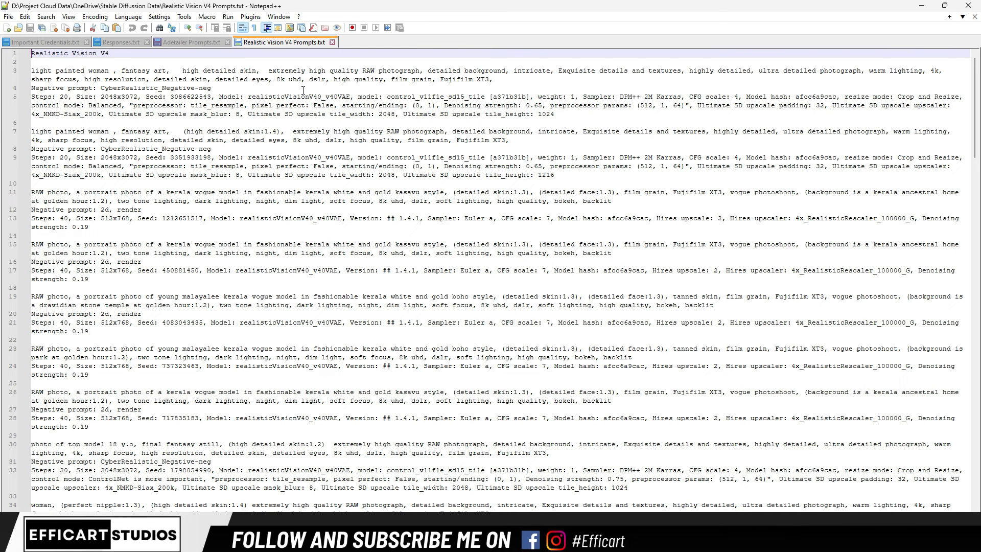
drag(495, 79, 8, 71)
key(ctrl+c)
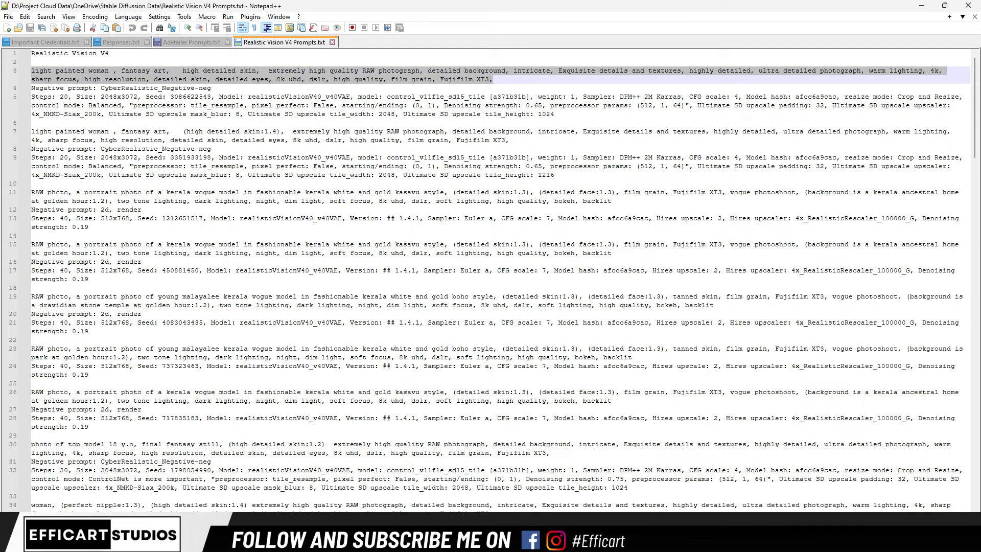
Return to Fooocus, paste the copied prompt as the image prompt and generate the image.
click(921, 6)
click(178, 450)
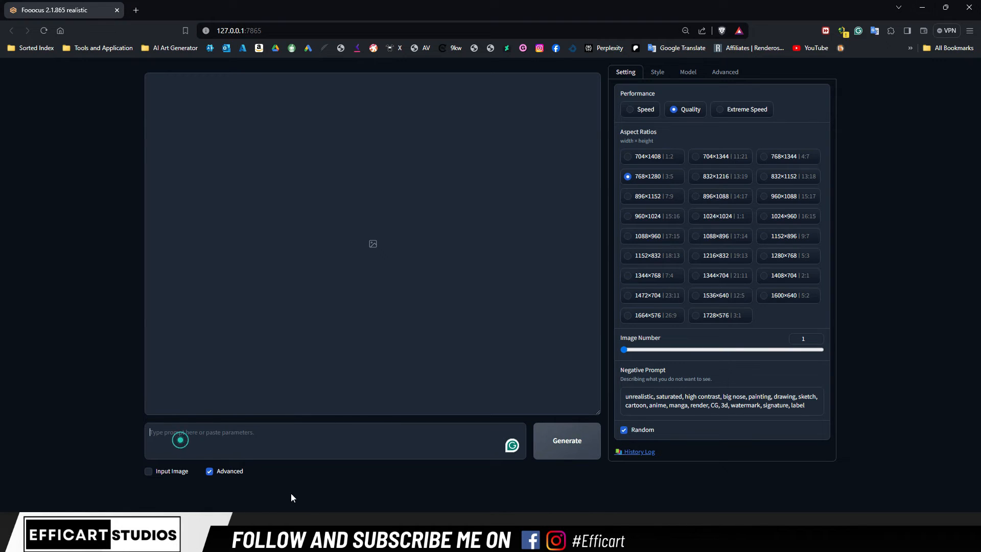
key(ctrl+v)
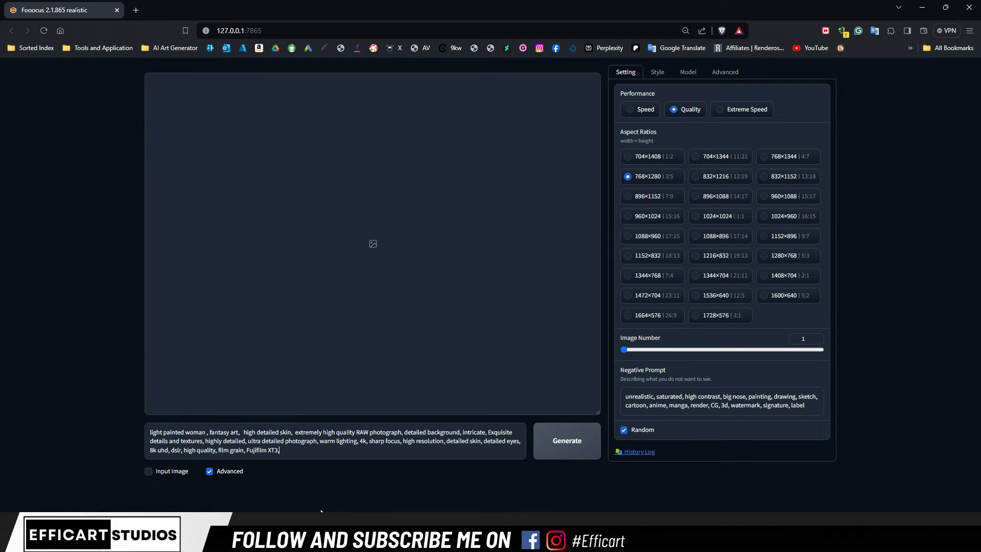
click(565, 447)
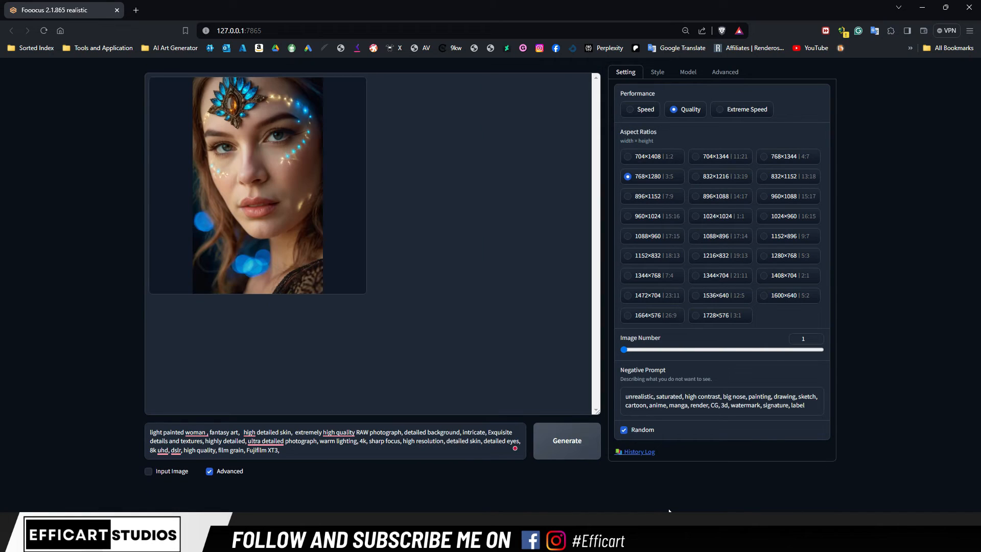
View the generated light painted woman image enlarged at full size, and close the enlarged view.
click(364, 226)
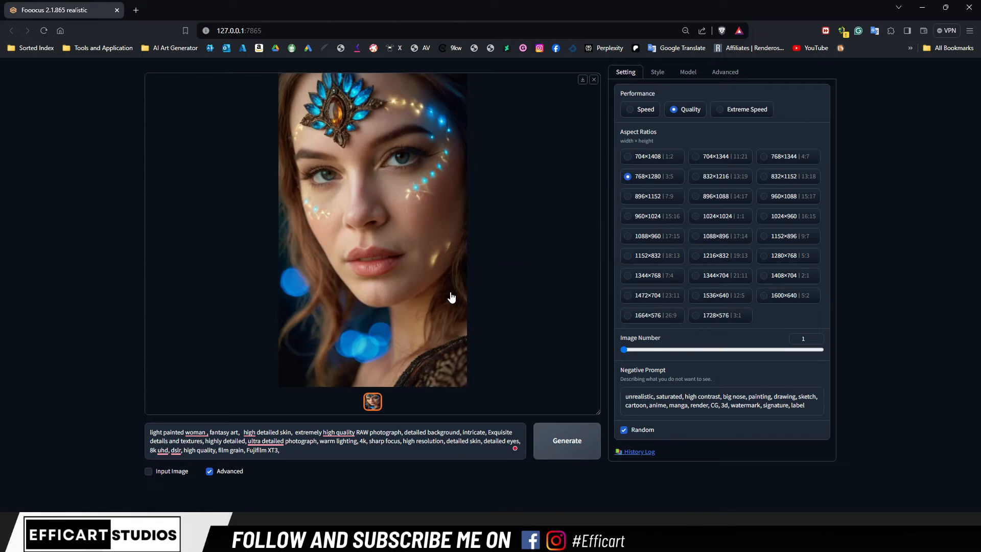
click(406, 264)
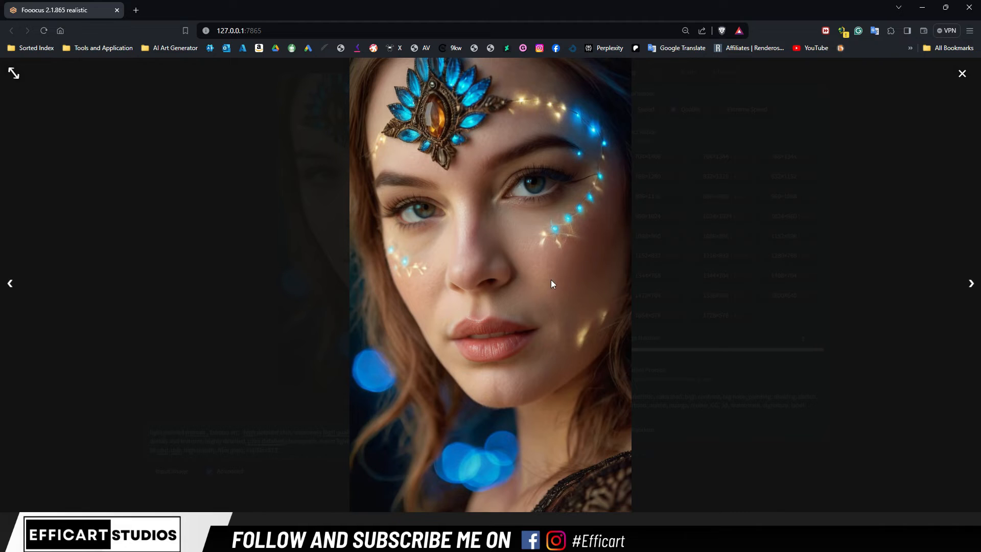
click(962, 73)
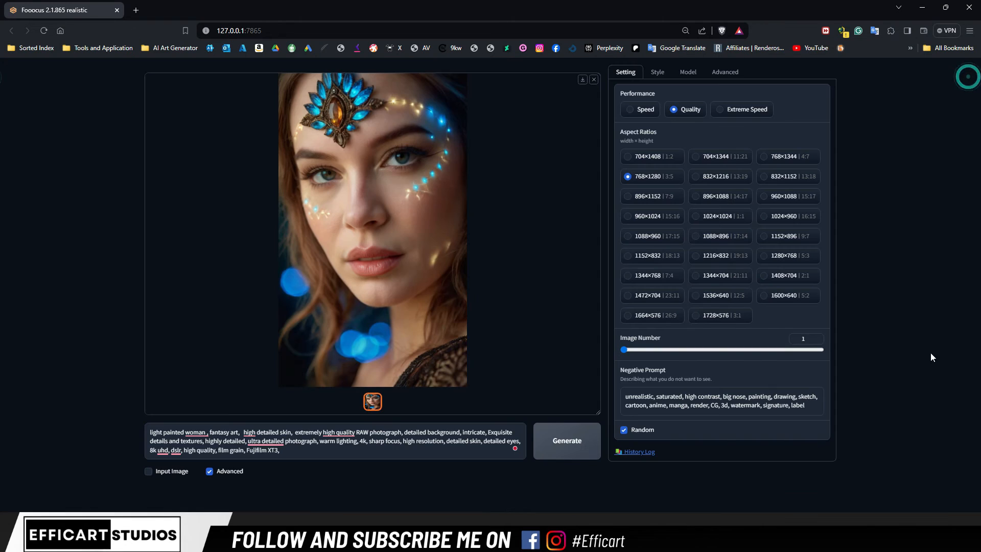
Generate another image from the same light painted woman prompt and inspect it in the enlarged view.
click(565, 439)
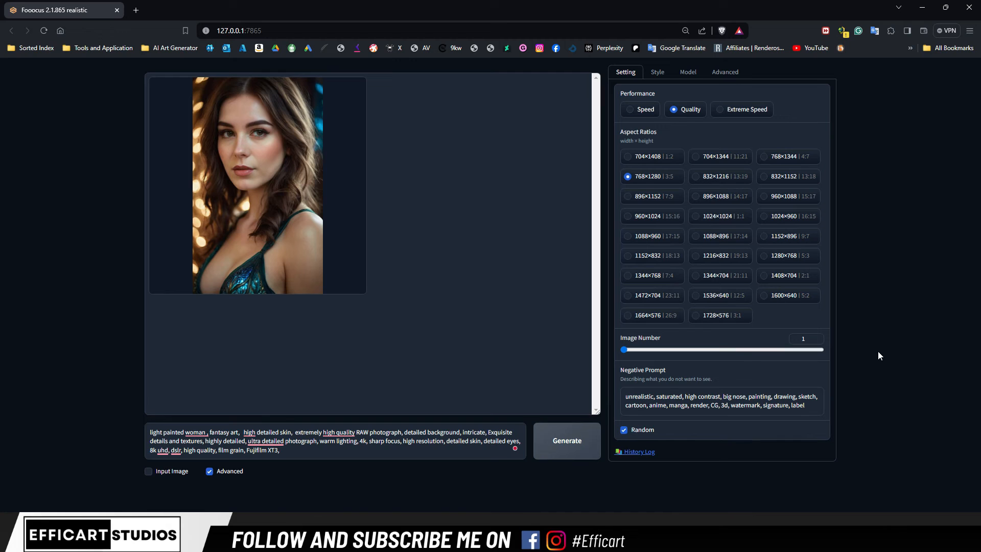
click(266, 205)
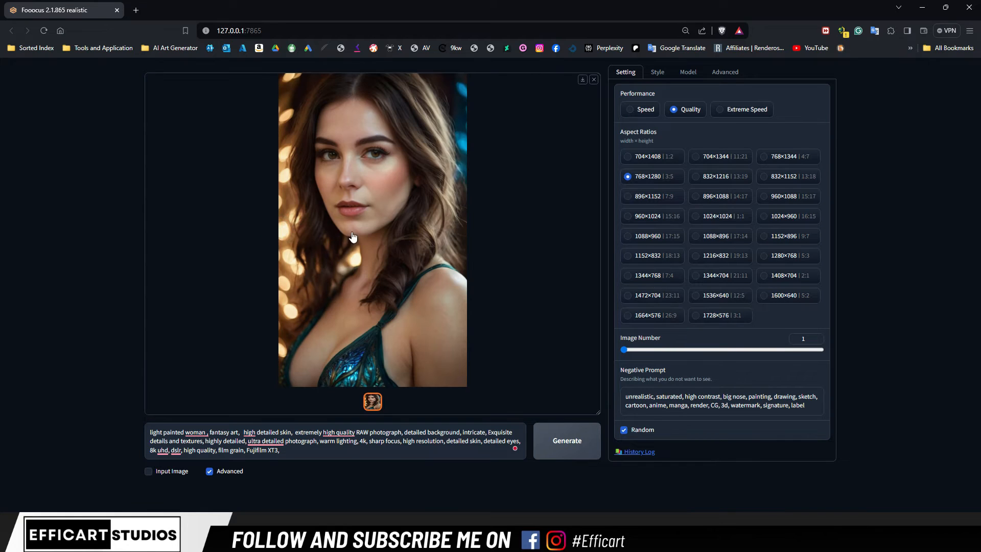
click(532, 318)
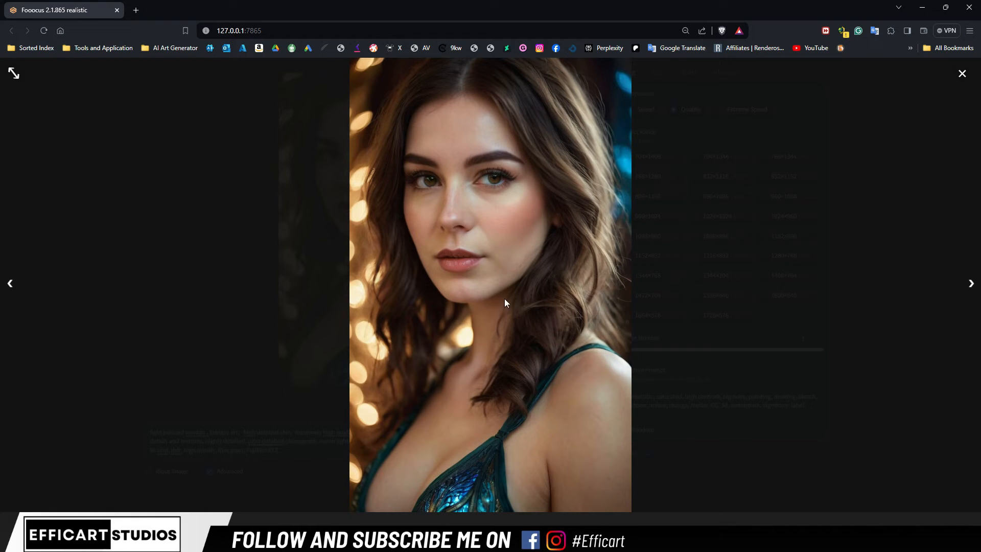
click(963, 74)
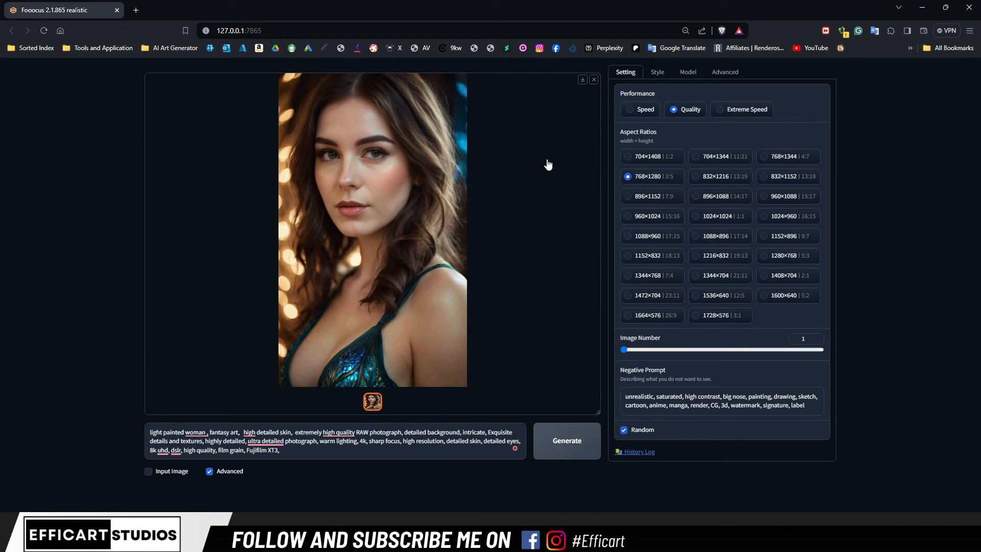
Set LoRA 2 to the SDXL_FILM_PHOTOGRAPHY_STYLE model with a weight of 0.5 and generate a new image.
click(688, 72)
click(703, 203)
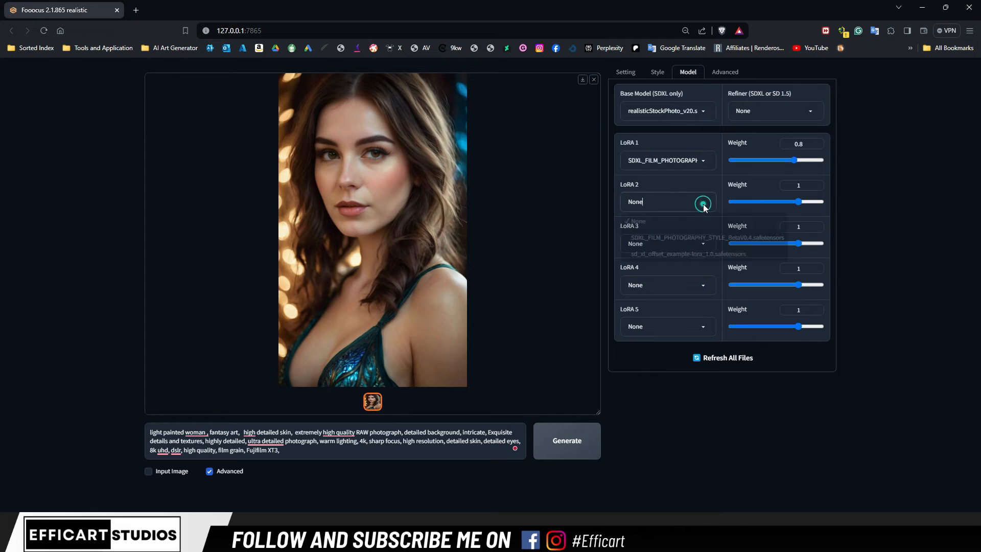
click(692, 235)
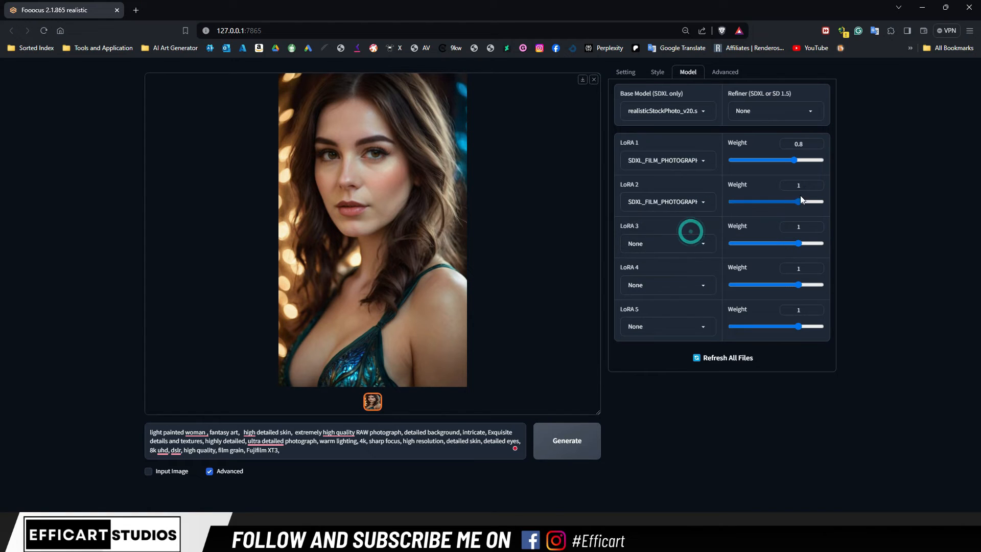
click(816, 187)
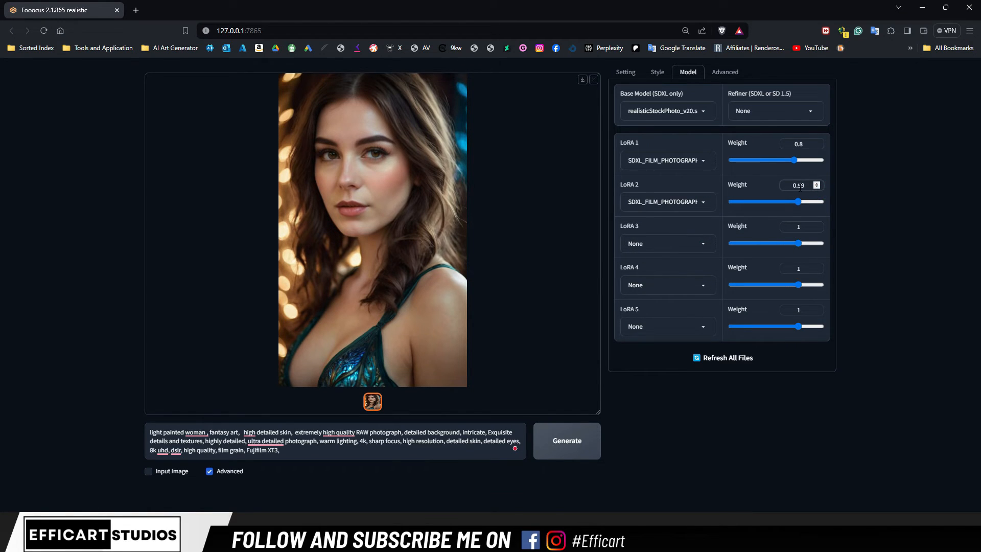
text(5)
click(568, 451)
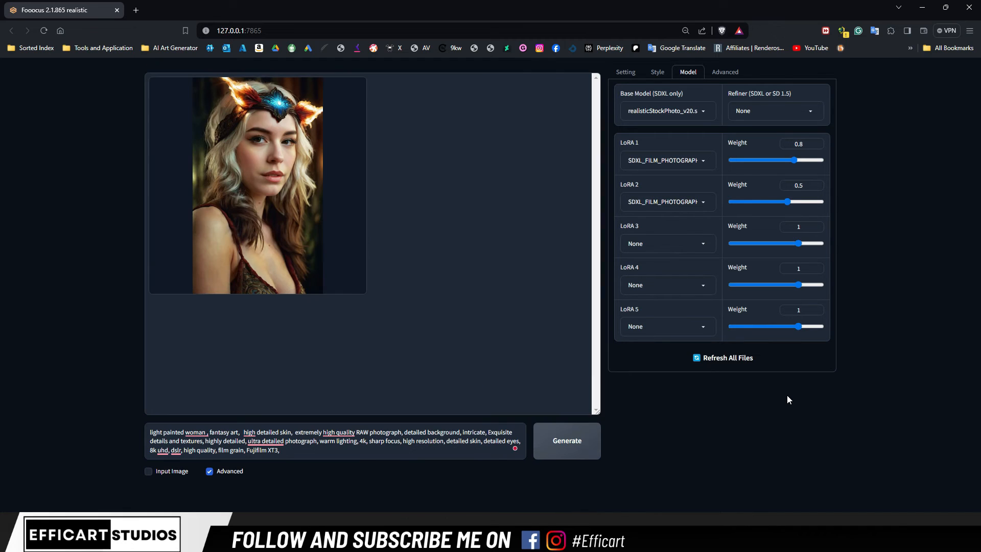
Inspect the image generated with the second LoRA in the enlarged view.
click(264, 219)
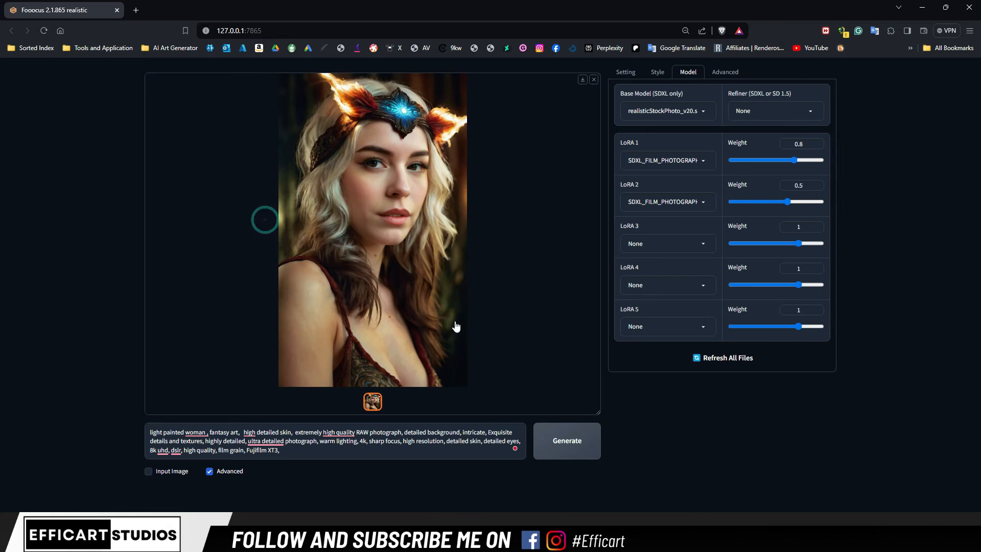
click(378, 234)
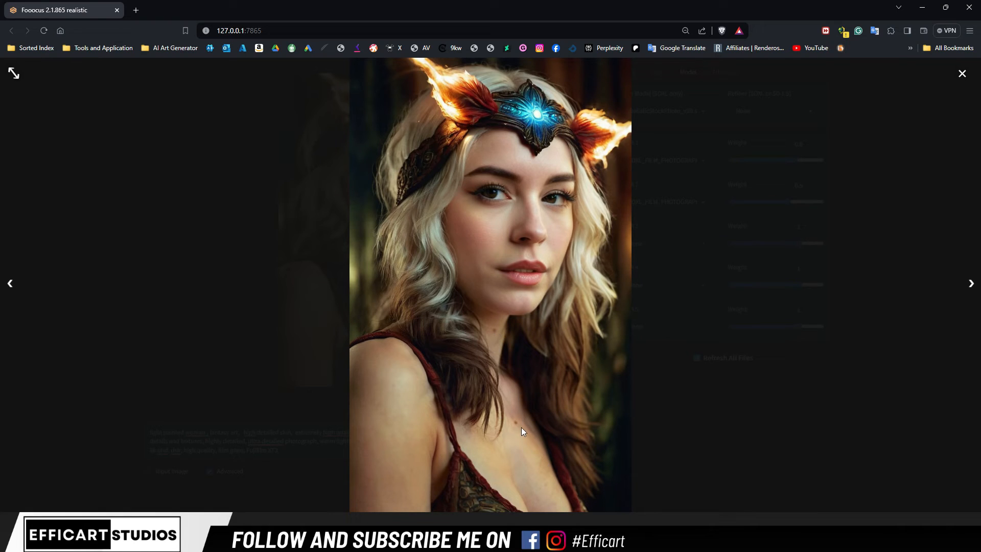
click(961, 76)
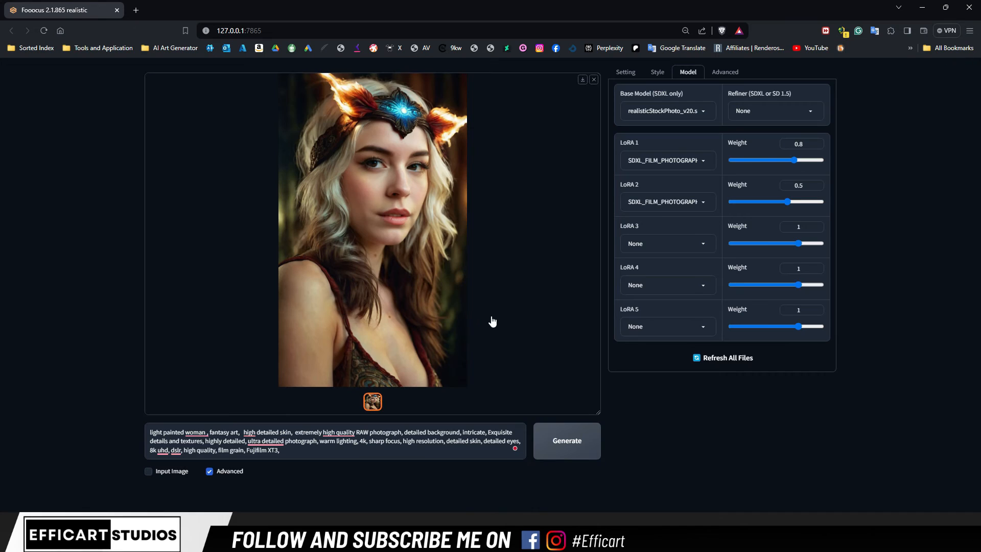
Replace the prompt with the "RAW photo, a portrait photo of a kerala vogue model in fashionable kerala white and gold kasavu style" prompt.
click(514, 241)
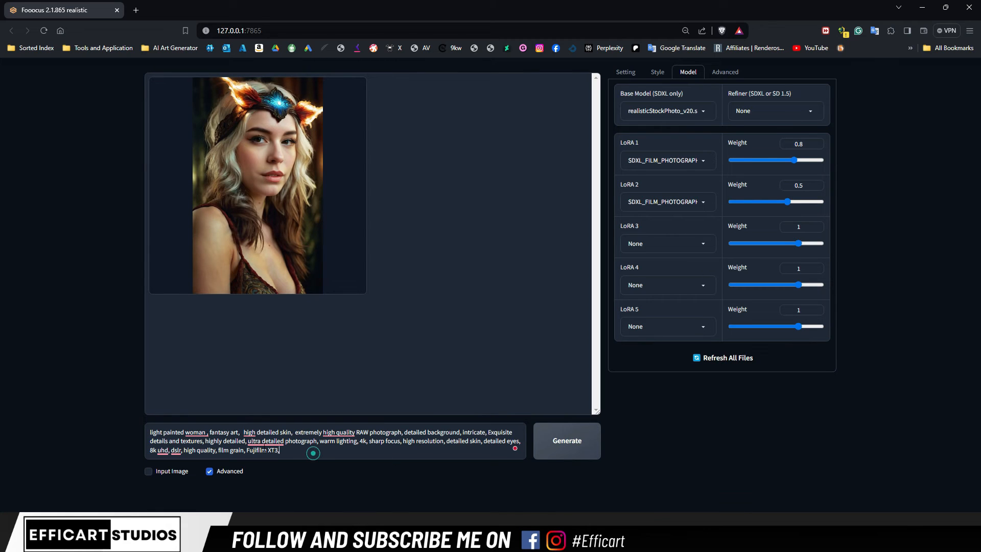
drag(312, 452, 131, 424)
text(RAW photo, a portrait photo of a kerala vogue model in fashionable kerala white and gold kasavu style, (detailed skin:1.3), (detailed face:1.3), film grain, Fujifilm XT3, vogue photoshoot, (background is a kerala ancestral home at golden hour:1.2), two tone lighting, dark lighting, night, dim light, soft focus, 8k uhd, dslr, soft lighting, high quality, bokeh, backlit)
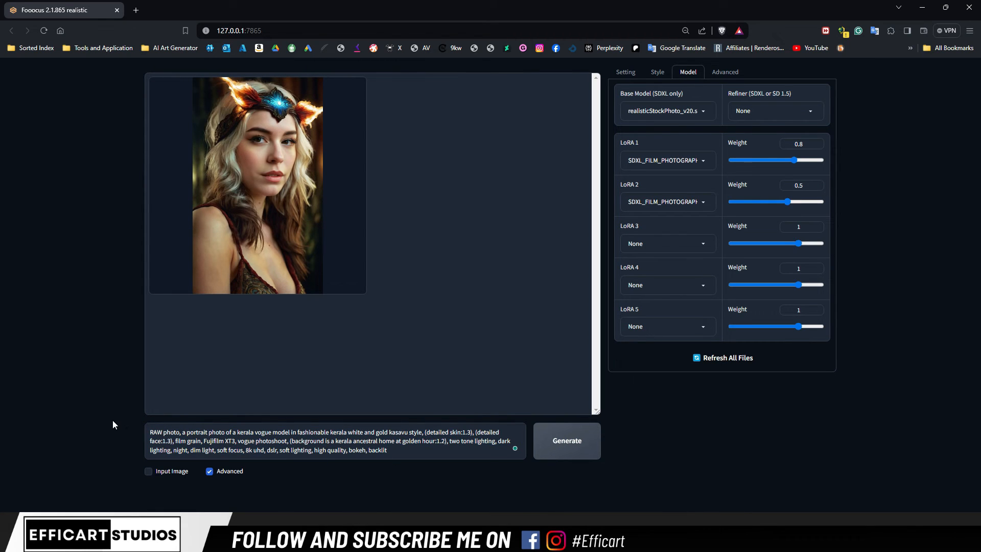
Set the guidance scale to 6.5 and the image sharpness to 3.
click(732, 73)
click(816, 96)
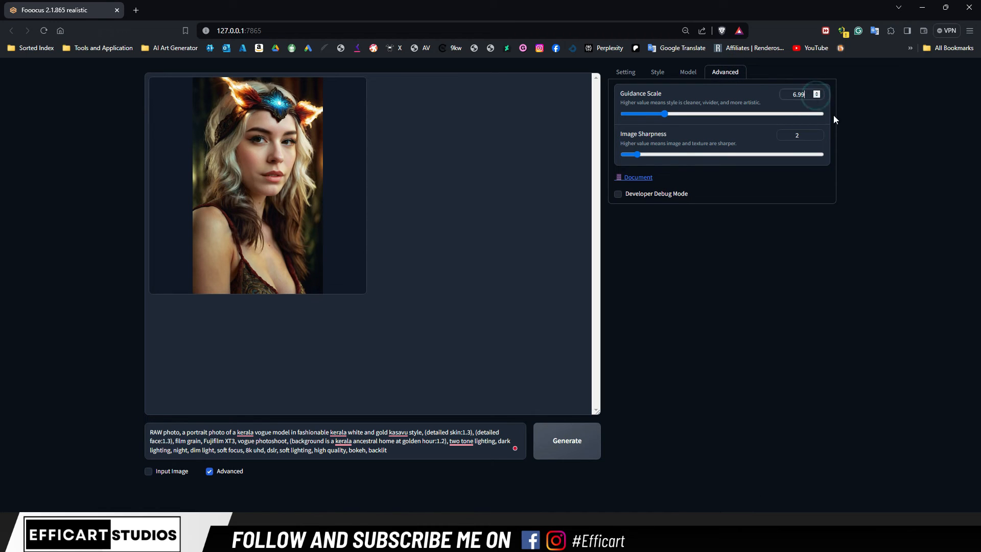
drag(798, 95, 812, 95)
click(817, 134)
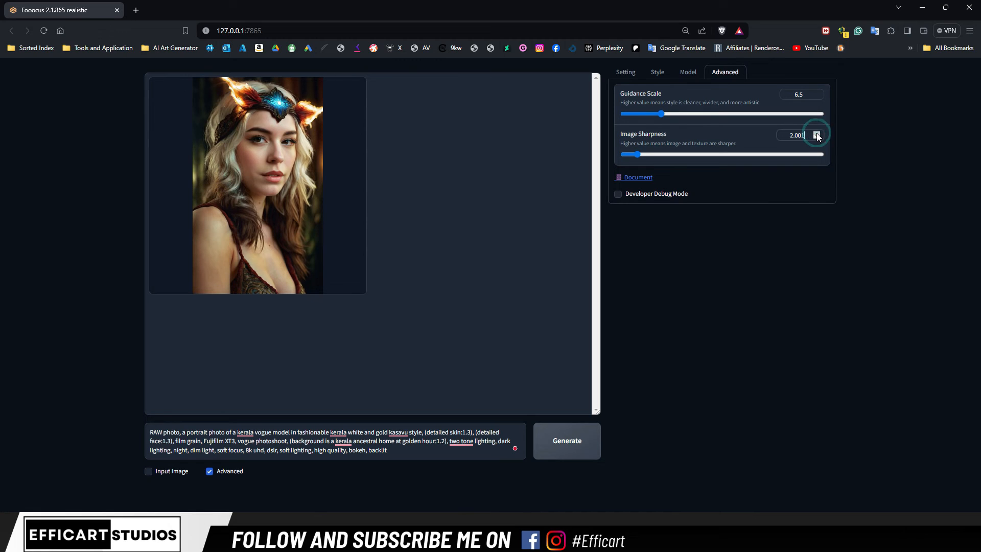
click(817, 133)
drag(804, 135, 771, 142)
text(3)
Add the Fooocus Masterpiece style to the selected styles and generate the Kerala vogue model image.
click(662, 78)
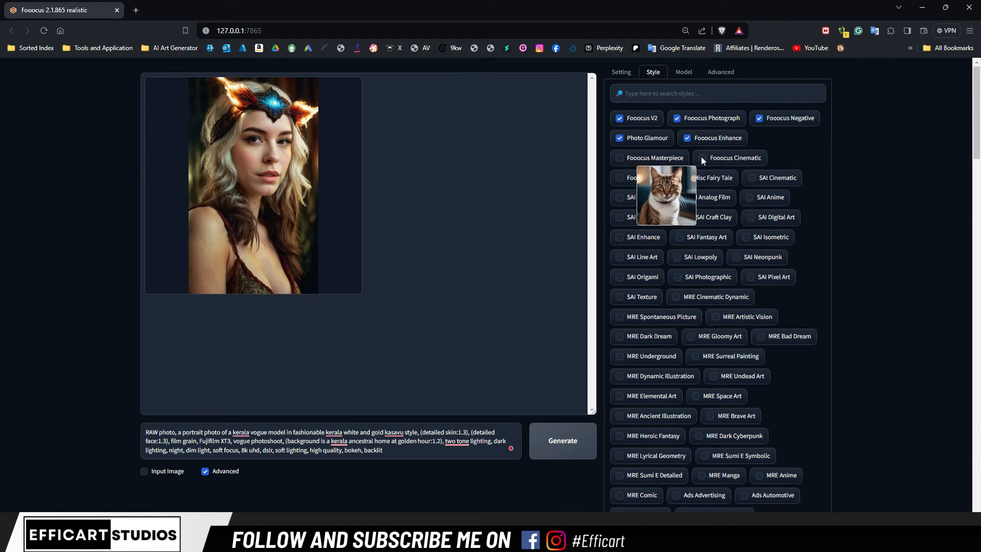
click(619, 158)
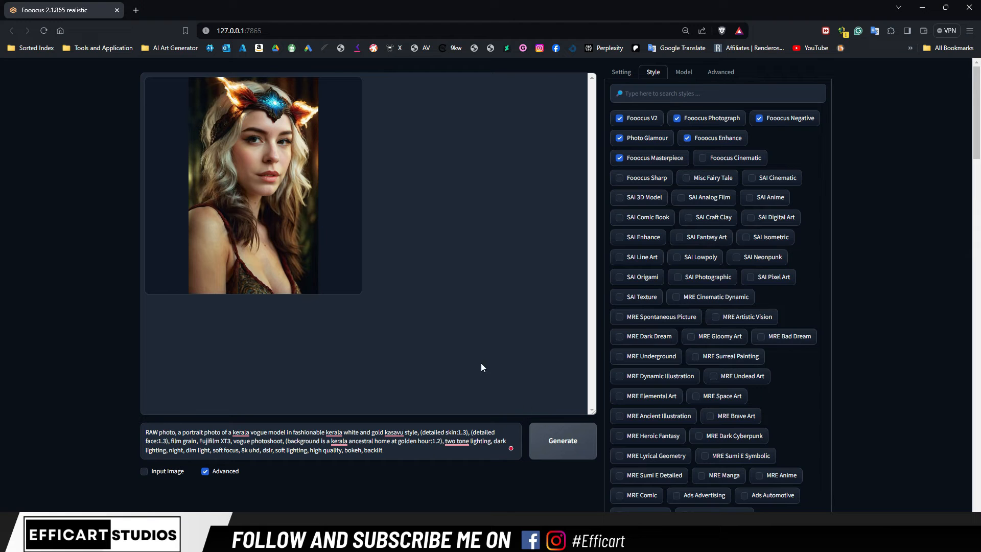
click(563, 441)
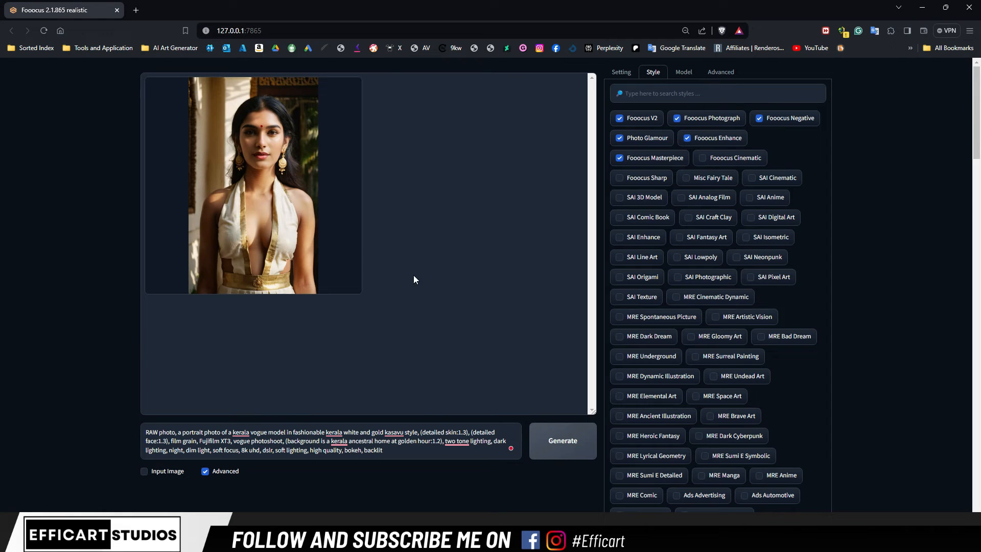
Inspect the generated Kerala vogue model portrait in the enlarged view and close it.
click(353, 275)
click(463, 274)
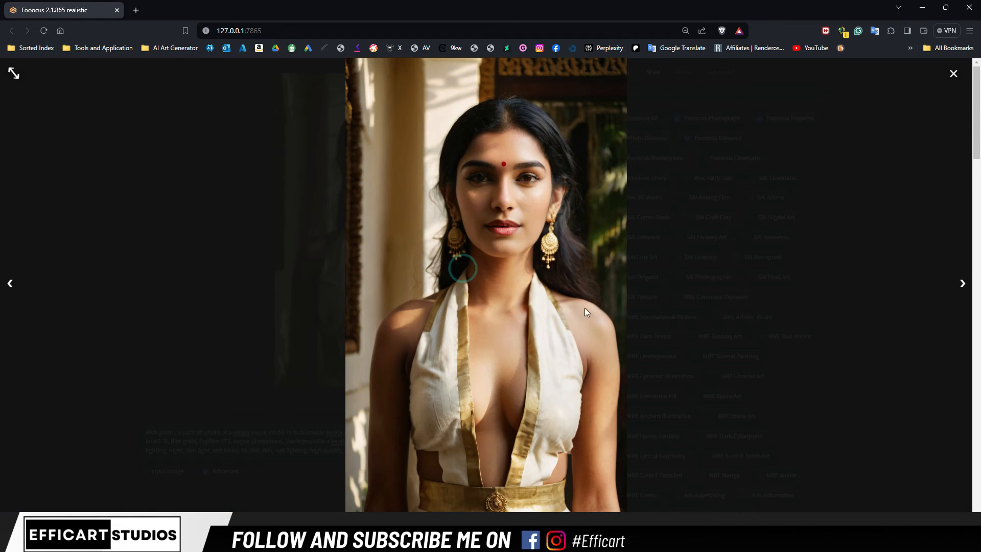
click(953, 76)
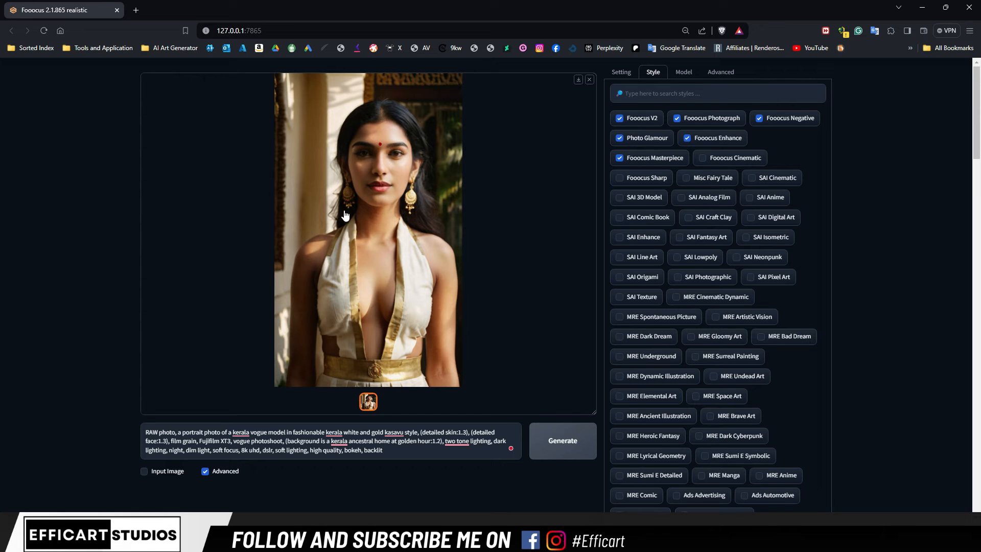
Enable the Input Image option below the prompt to show the image input tools.
scroll(248, 474, down, 2)
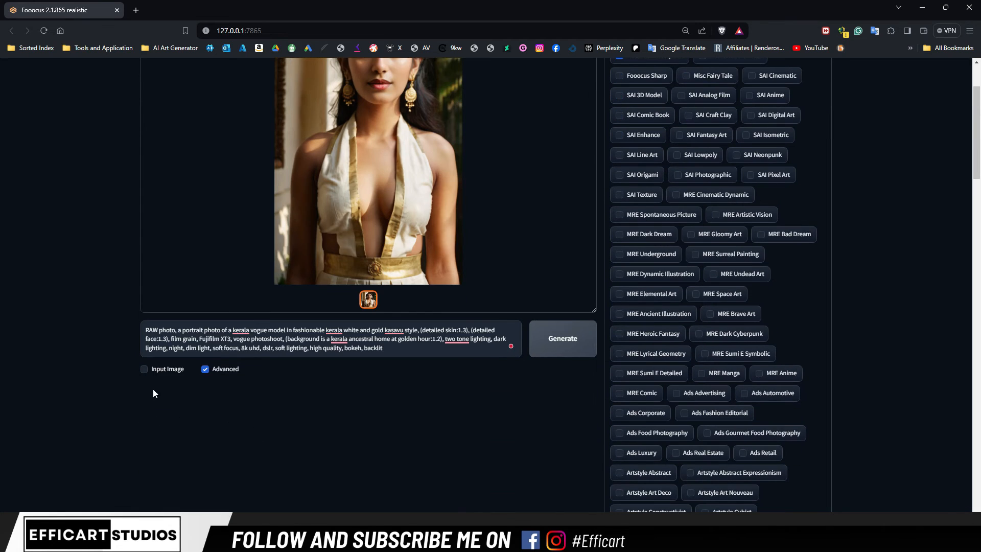
scroll(384, 410, up, 2)
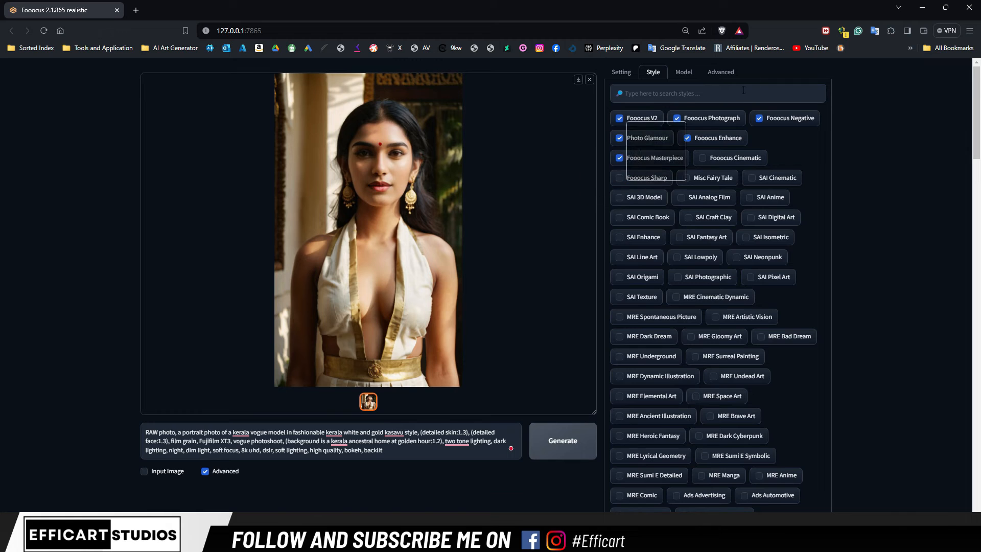
click(144, 471)
scroll(188, 485, down, 7)
scroll(296, 442, up, 7)
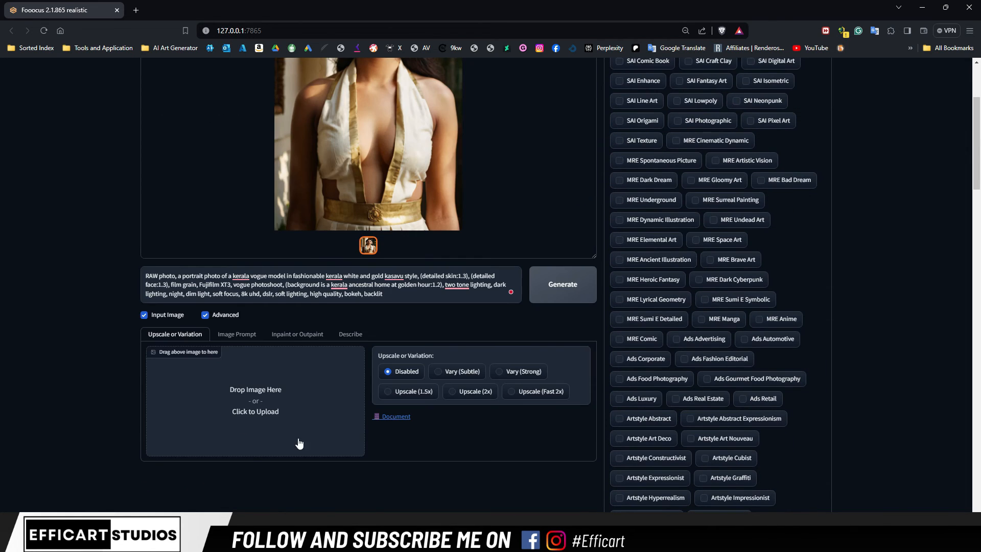
Review the Image Prompt, Describe and Upscale or Variation options available for input images.
scroll(351, 456, down, 3)
click(244, 333)
scroll(327, 345, down, 4)
scroll(306, 357, up, 2)
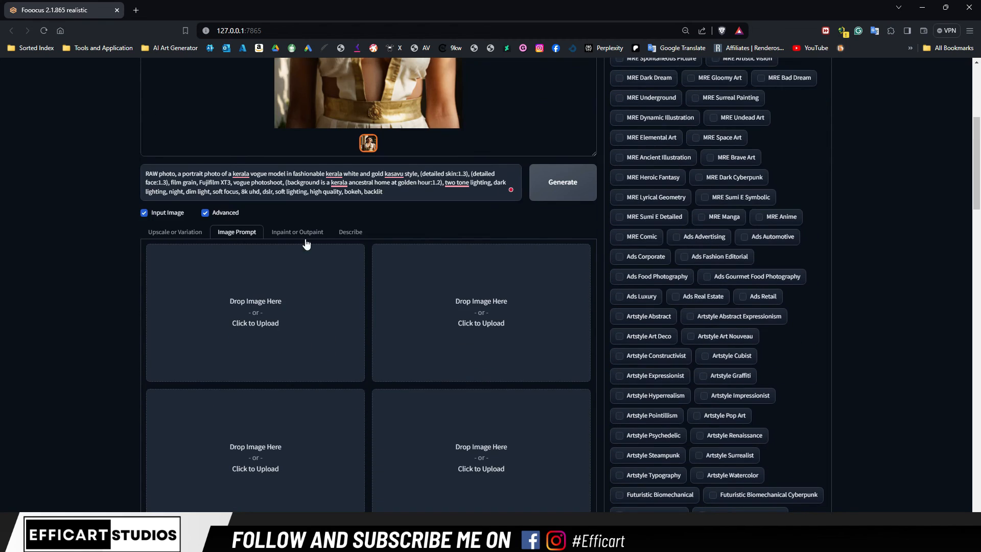
click(356, 232)
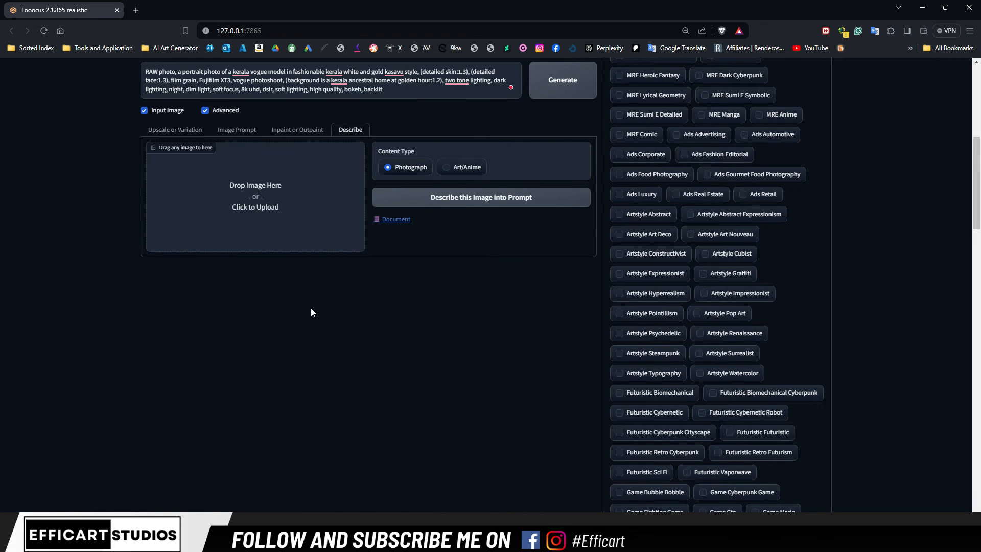
scroll(310, 307, up, 1)
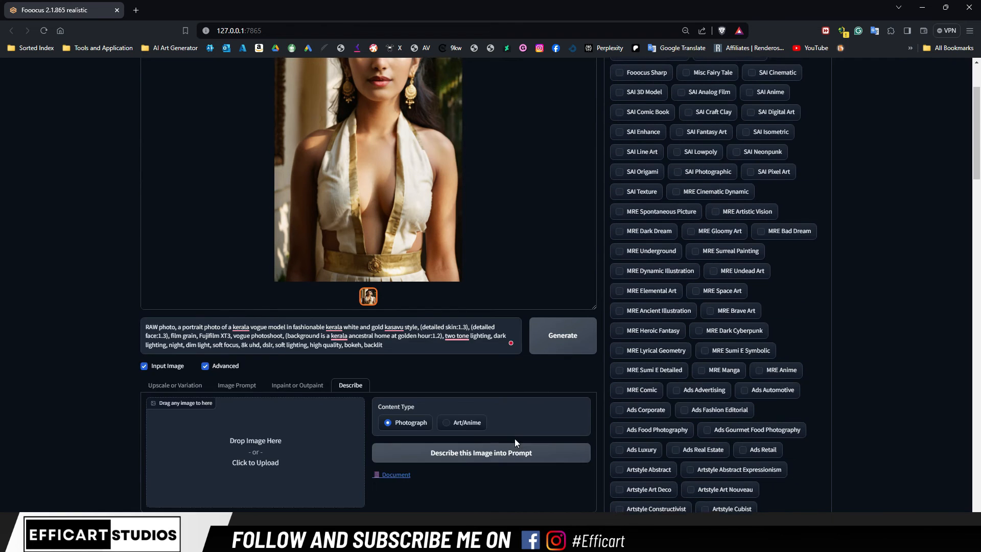
scroll(176, 285, up, 3)
click(189, 436)
scroll(188, 434, down, 6)
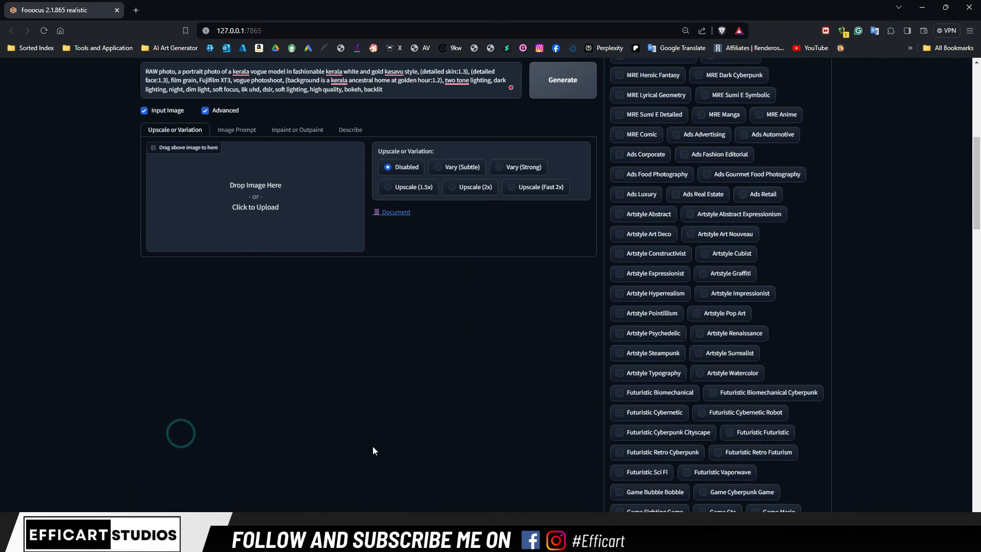
scroll(188, 327, up, 3)
scroll(399, 460, up, 4)
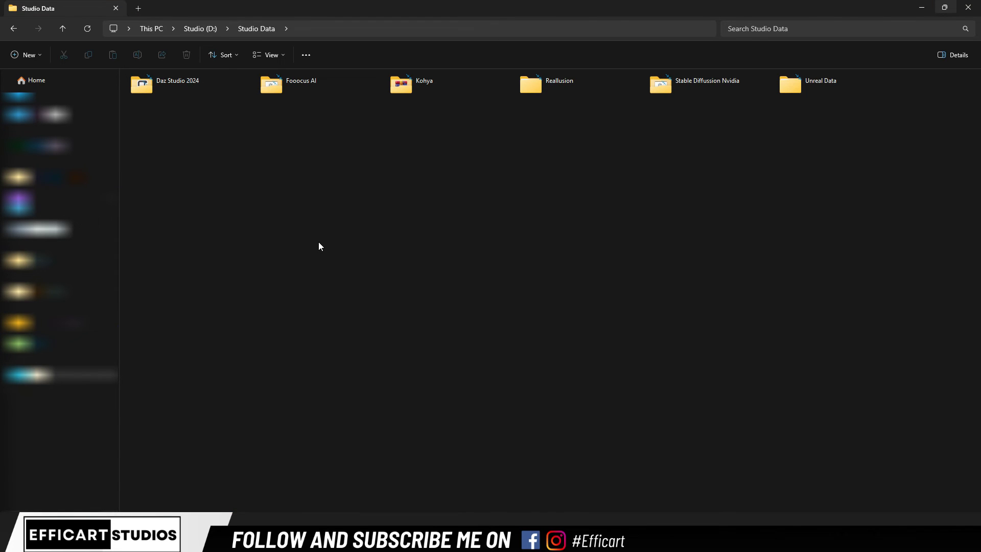
Switch to File Explorer and open the Fooocus AI folder inside Studio Data.
double_click(273, 91)
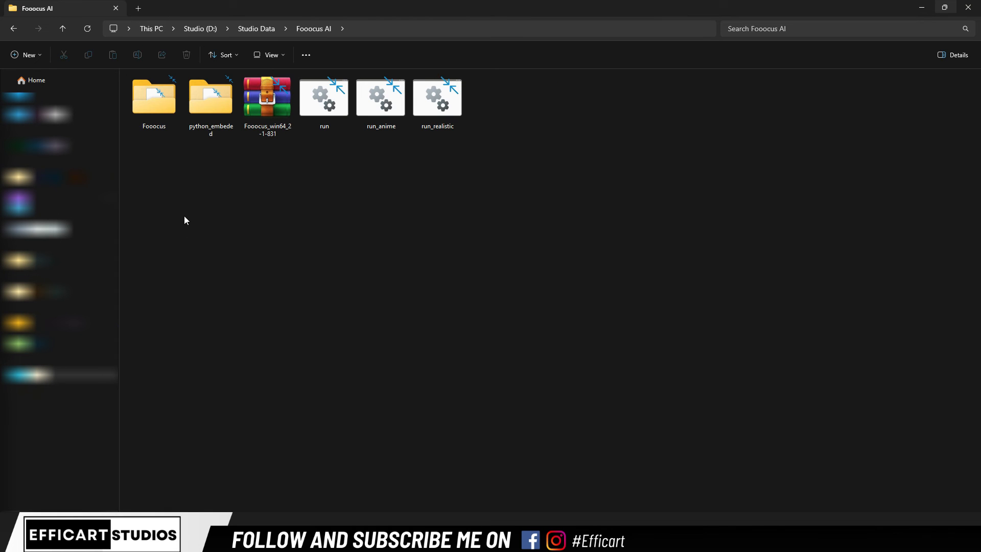